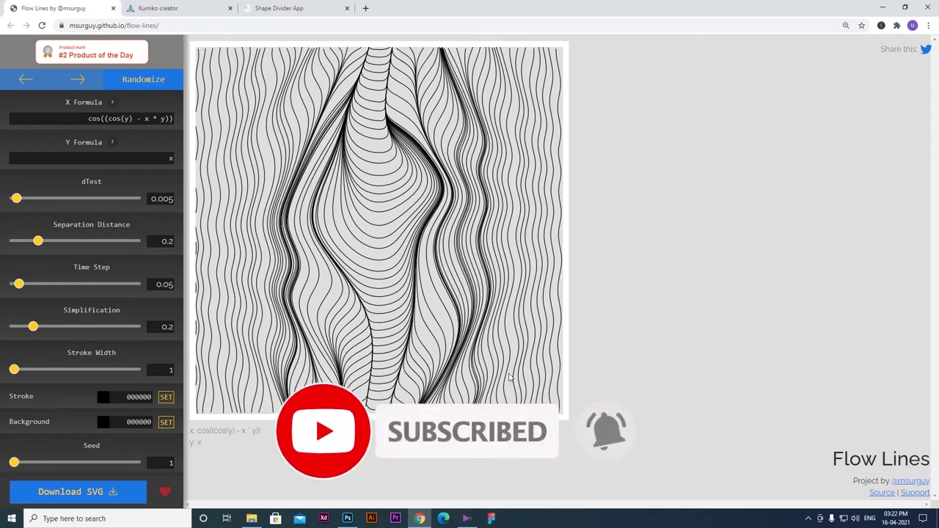
Spread the flow lines with dTest 0.069, Separation Distance 0.151 and Simplification 0.3
left_click_drag(15, 200, 26, 201)
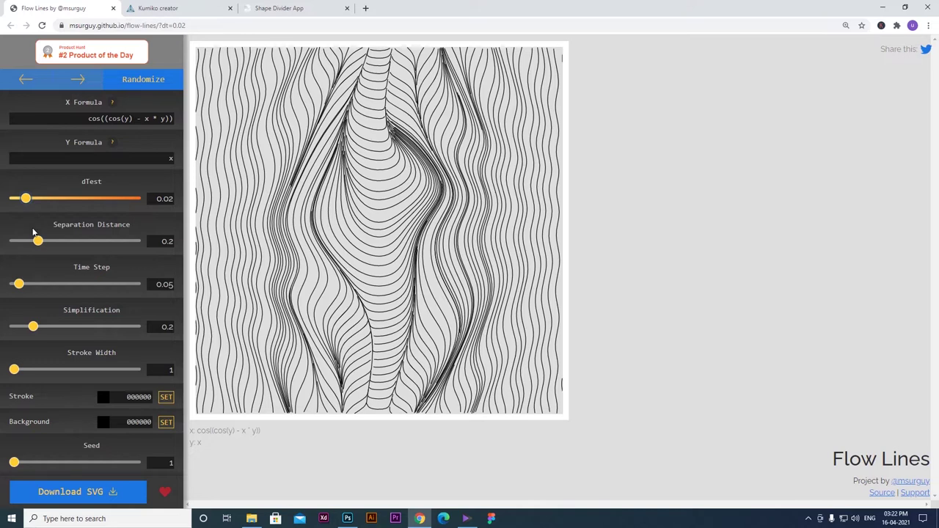
left_click_drag(40, 242, 32, 241)
left_click_drag(26, 199, 58, 199)
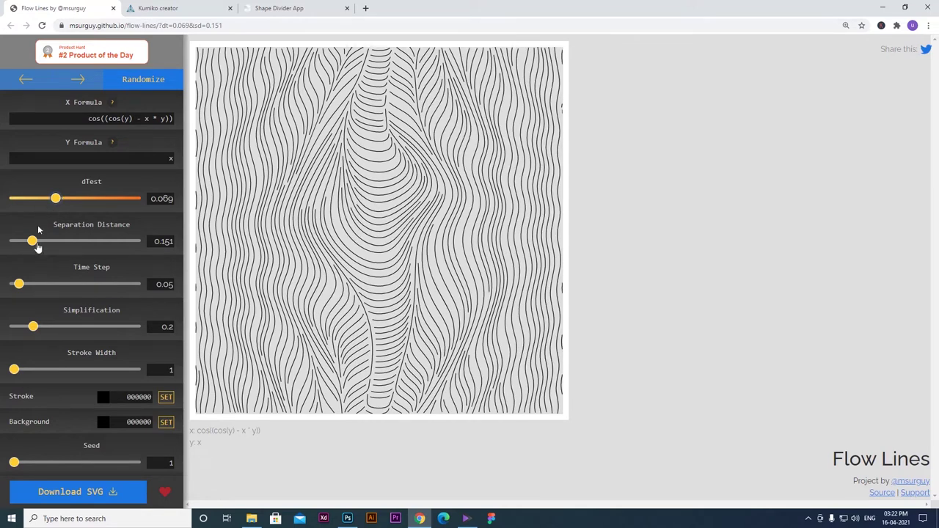
left_click_drag(33, 324, 45, 328)
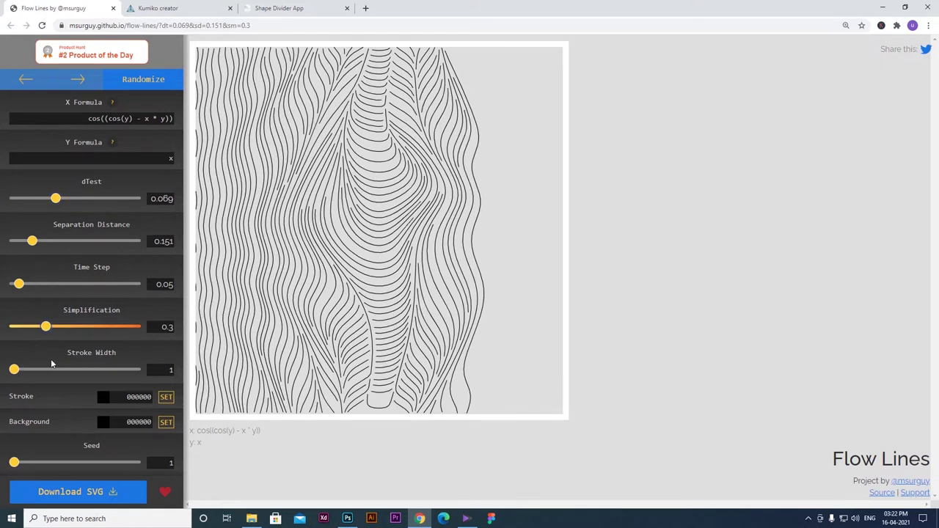
Set the pattern background colour to dark red 933C3C
left_click(110, 421)
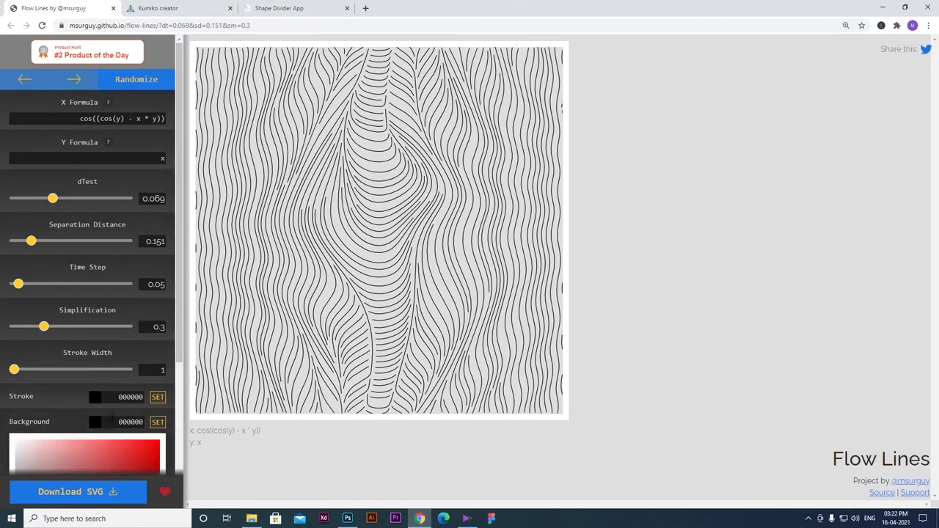
scroll(112, 415, "down", 2)
left_click(101, 339)
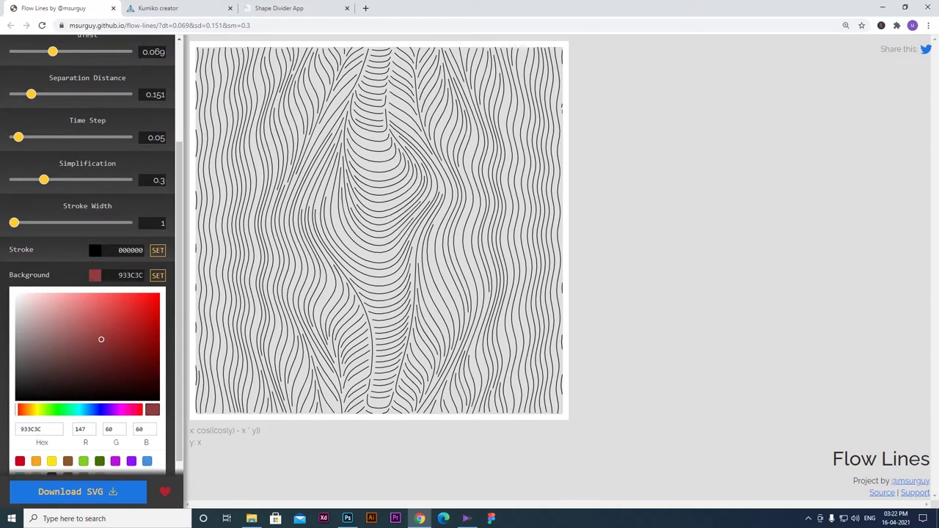
left_click(157, 275)
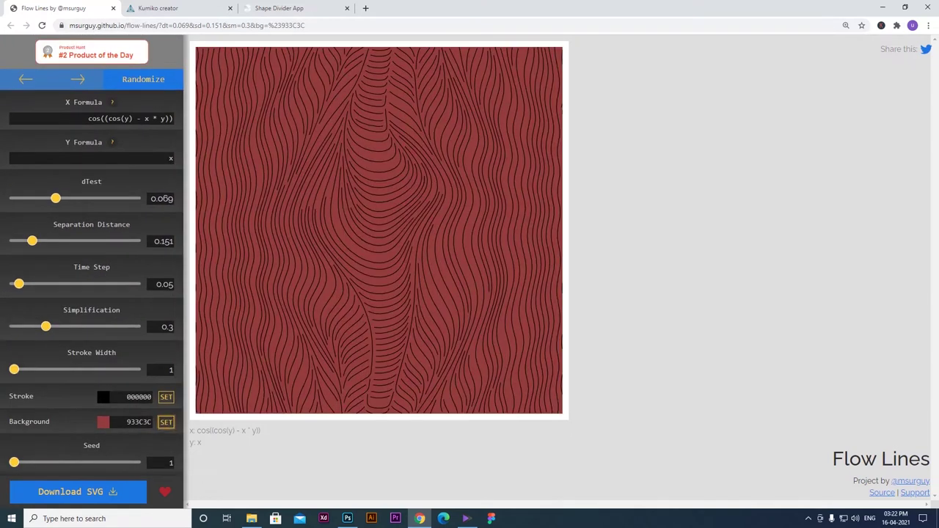
Set the line stroke colour to near-white FFF7F7
left_click(110, 396)
left_click_drag(34, 429, 21, 413)
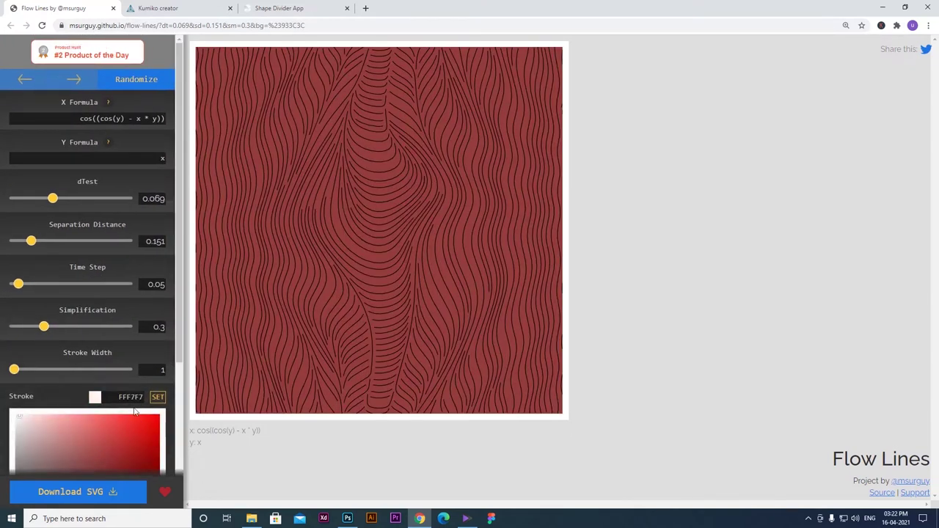
scroll(123, 440, "down", 2)
left_click(156, 298)
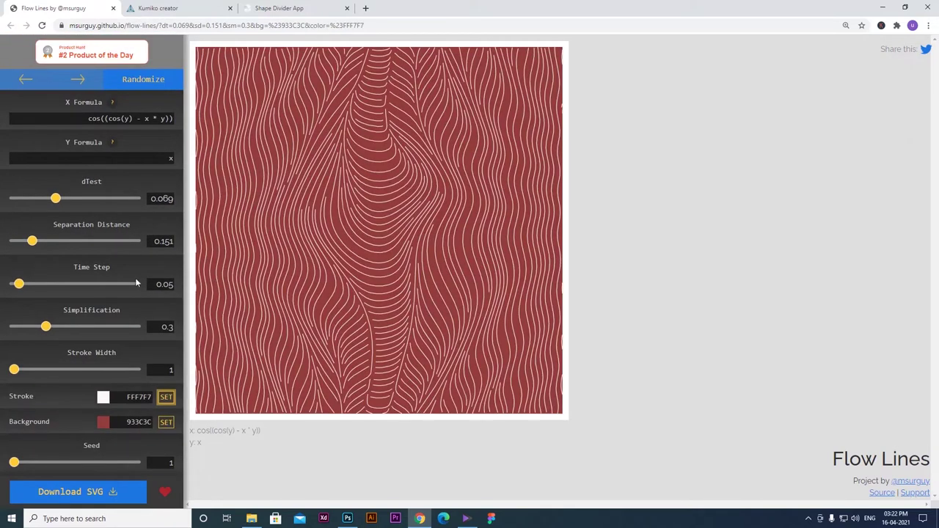
Set Seed 1338, Time Step 0.118, Separation Distance 0.275 and dTest 0.134 for sparser lines
left_click_drag(15, 462, 31, 465)
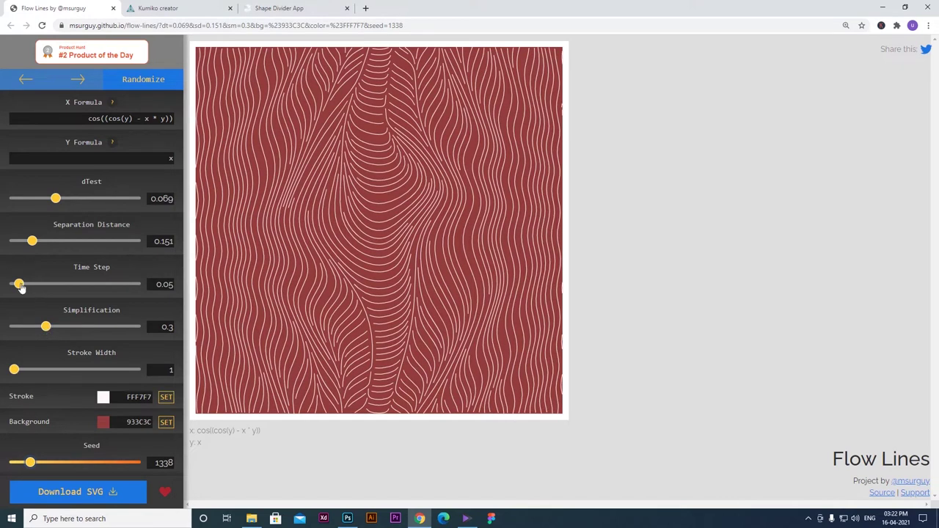
left_click_drag(19, 285, 28, 286)
left_click(47, 242)
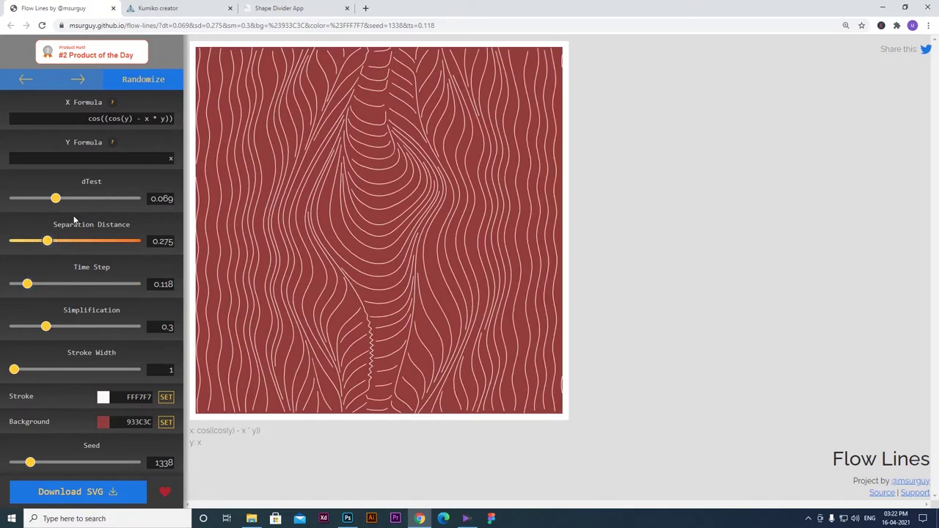
left_click_drag(57, 200, 95, 199)
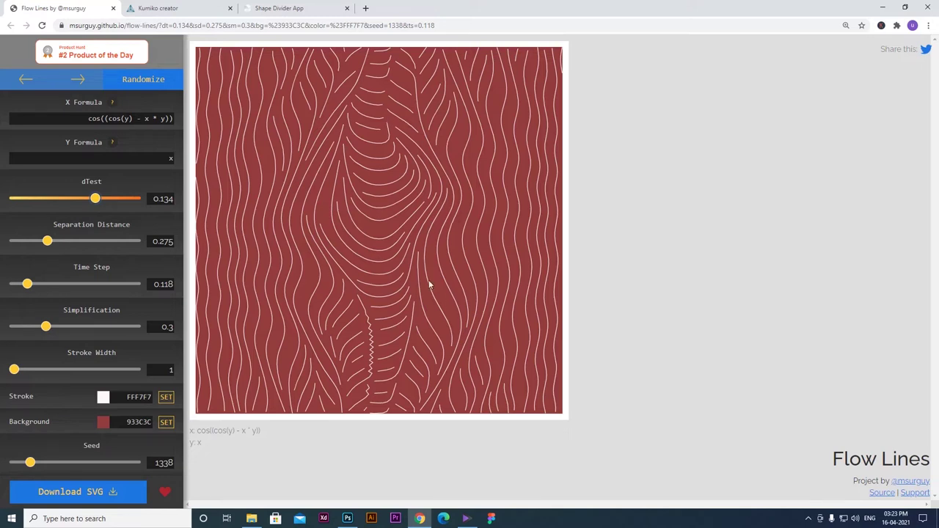
Download the pattern as an SVG, reveal it in Downloads and drag it toward Photoshop
left_click(103, 495)
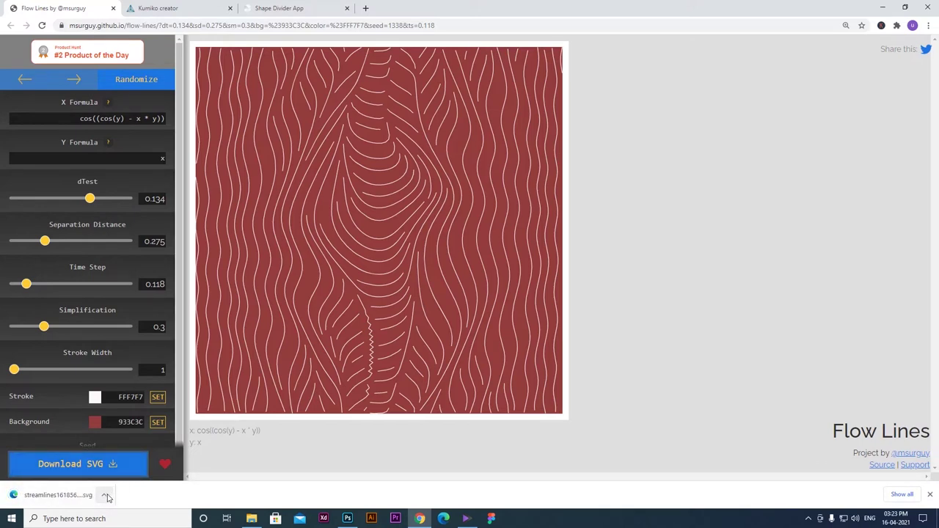
left_click(107, 495)
left_click(139, 461)
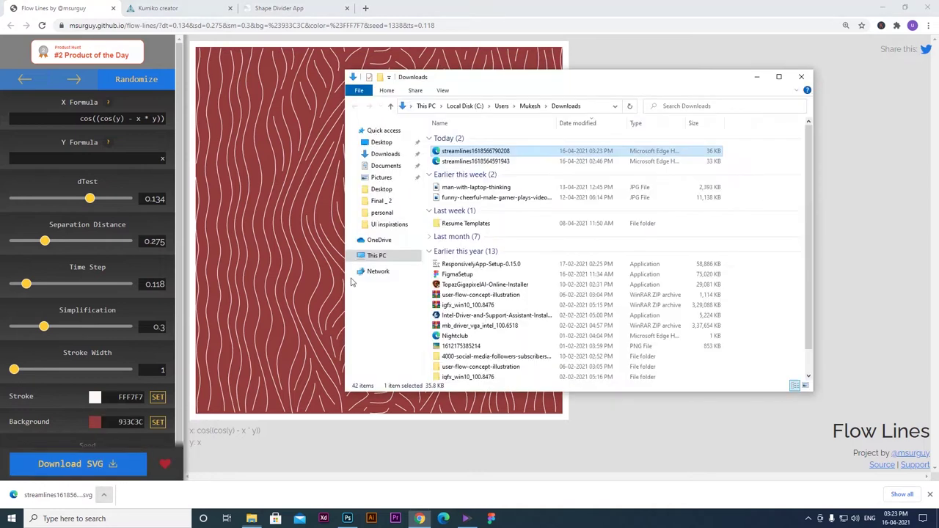
left_click_drag(451, 156, 346, 303)
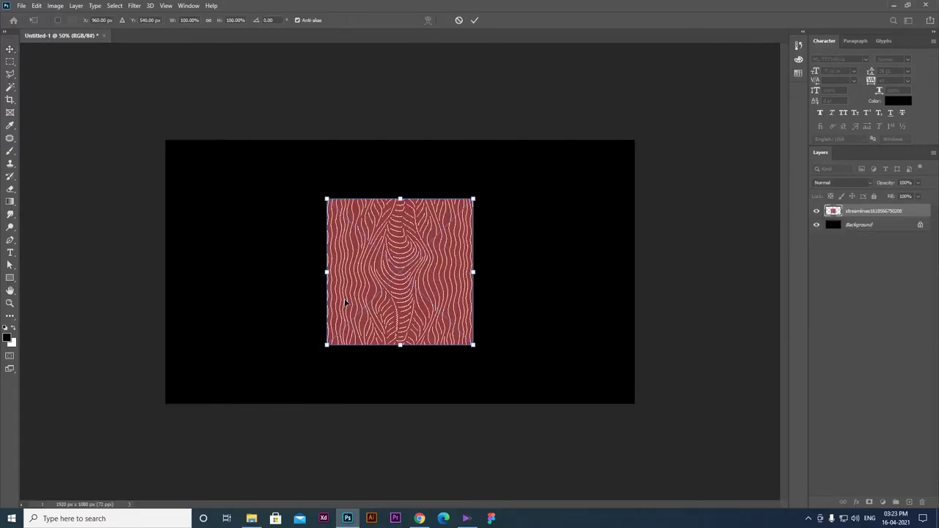
Place the SVG in Photoshop and scale it to the full canvas height
left_click_drag(473, 199, 891, 6)
key("Return")
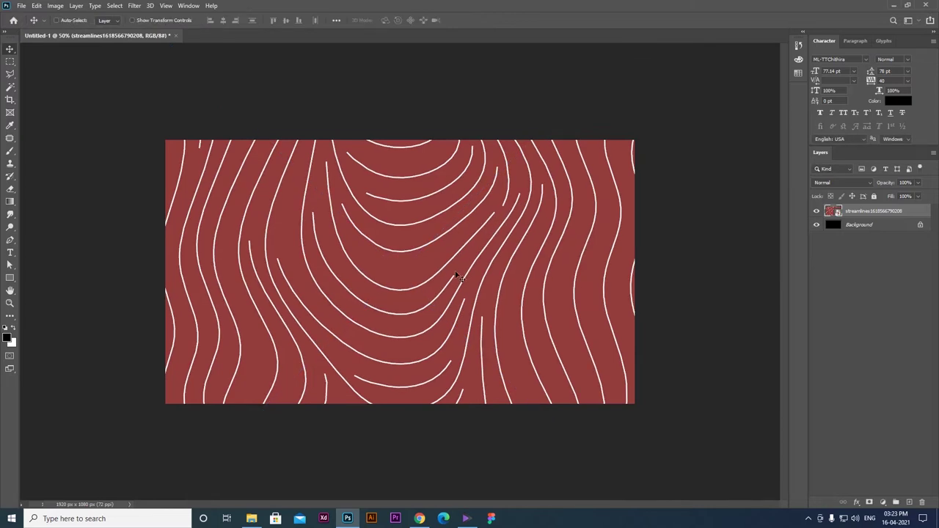
key("ctrl+equal")
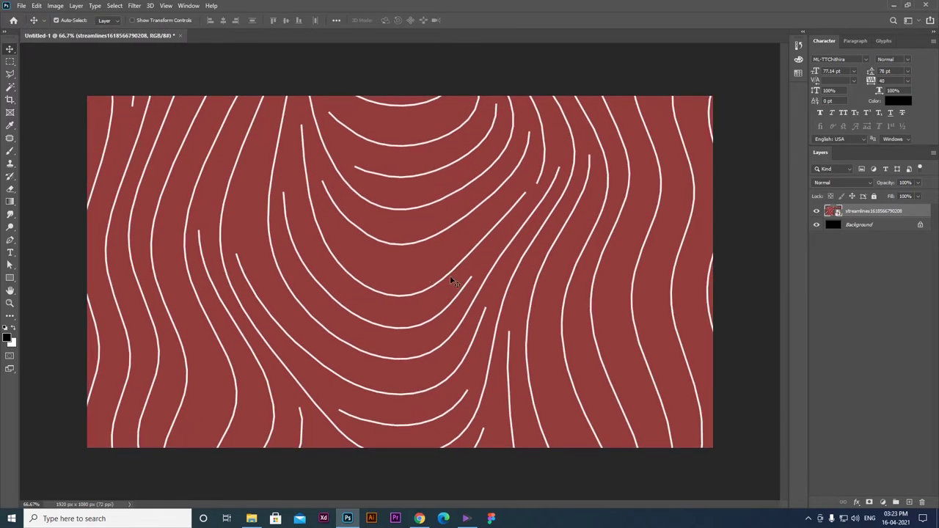
key("ctrl+t")
key("ctrl+minus")
key("ctrl+minus")
key("ctrl+minus")
key("ctrl+minus")
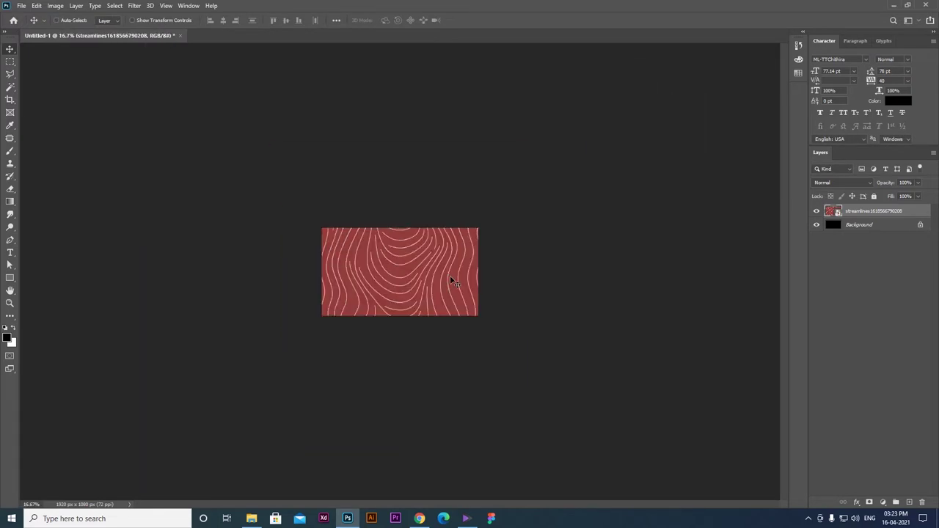
left_click_drag(525, 145, 437, 224)
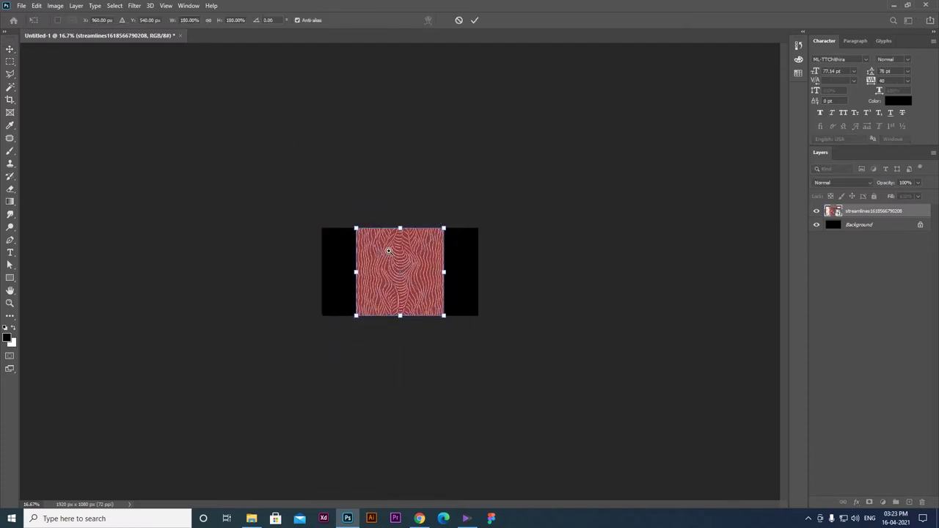
key("ctrl+equal")
key("ctrl+equal")
key("ctrl+equal")
key("Return")
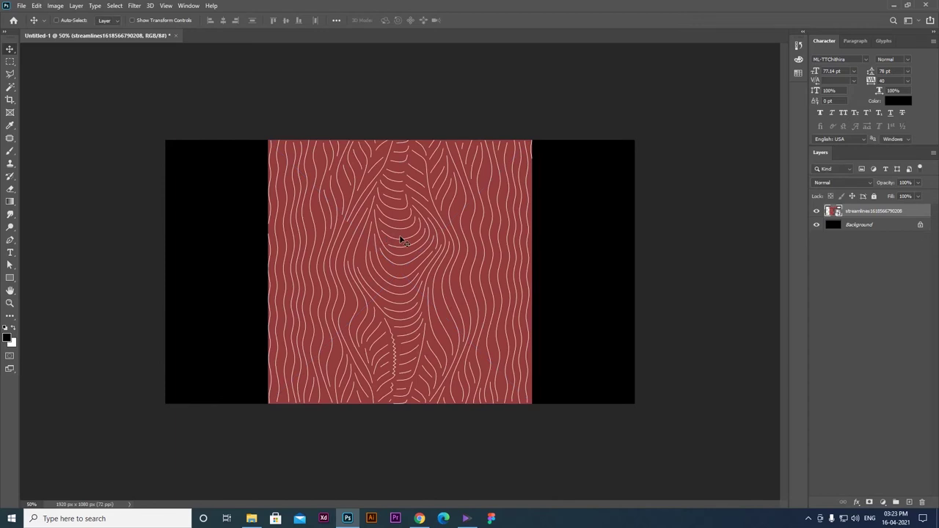
Move the pattern against the canvas's right edge and return to Chrome
left_click_drag(365, 275, 524, 275)
key("ctrl+plus")
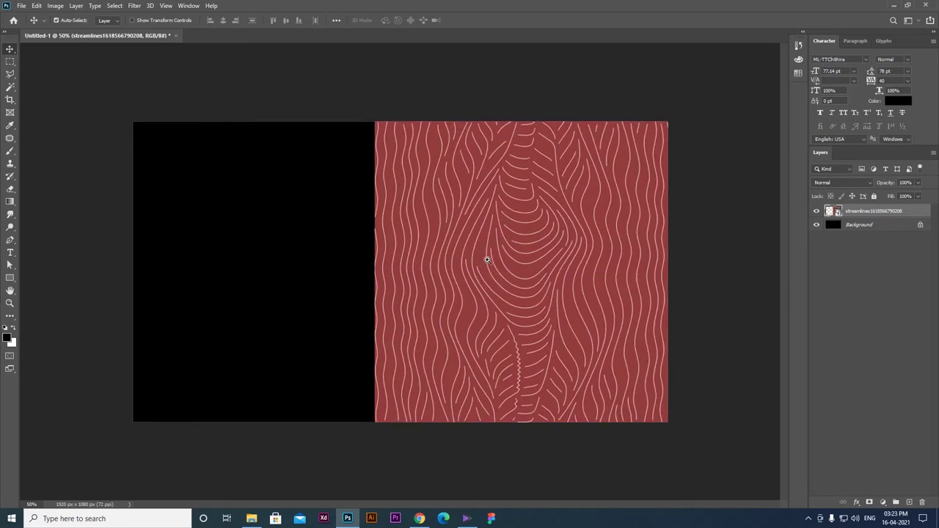
scroll(534, 296, "up", 1)
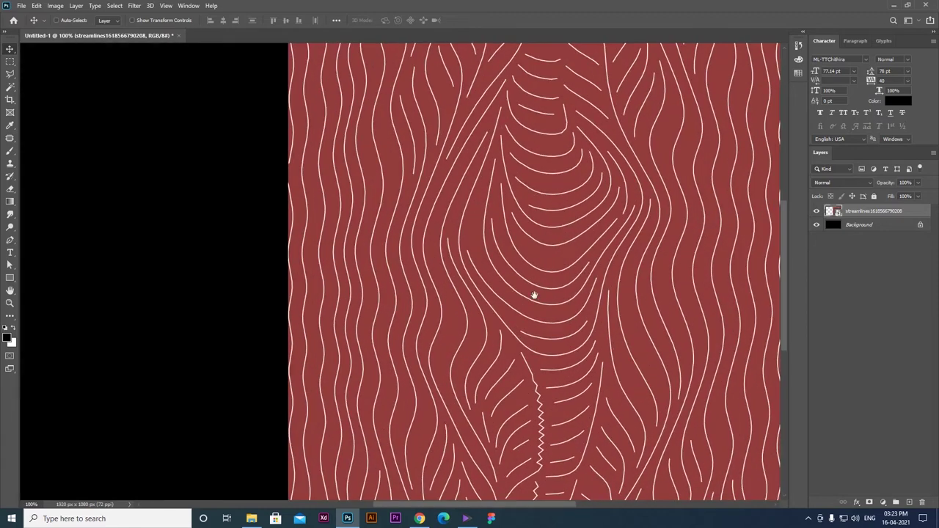
scroll(521, 305, "down", 2)
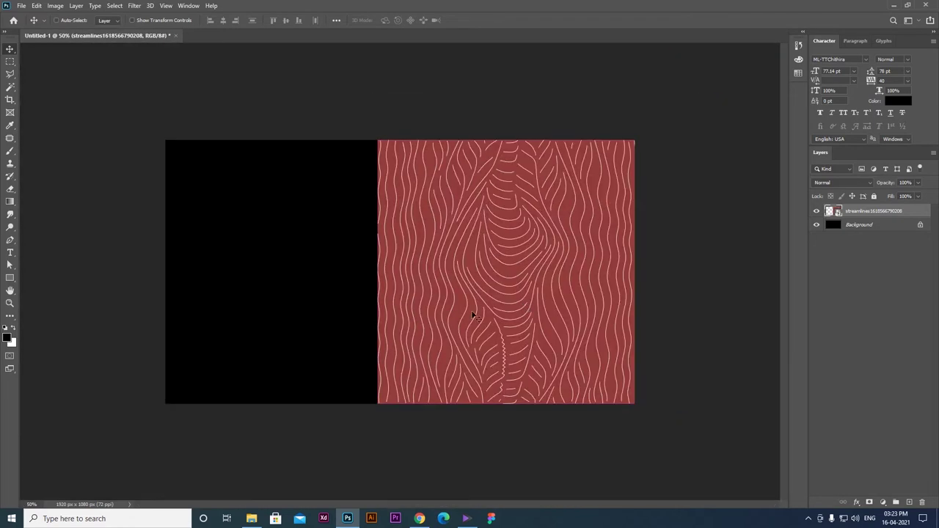
left_click(419, 518)
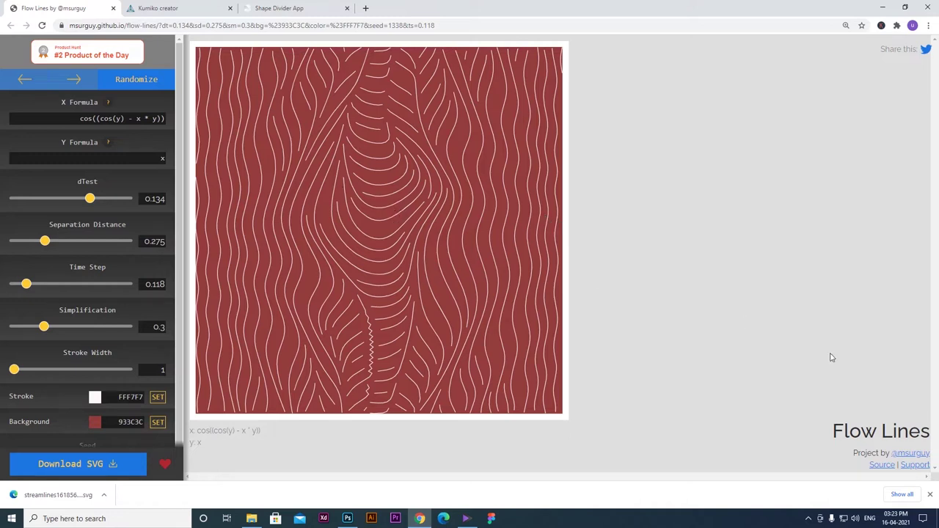
Close Chrome's downloads bar to reveal the full Flow Lines page
left_click(929, 495)
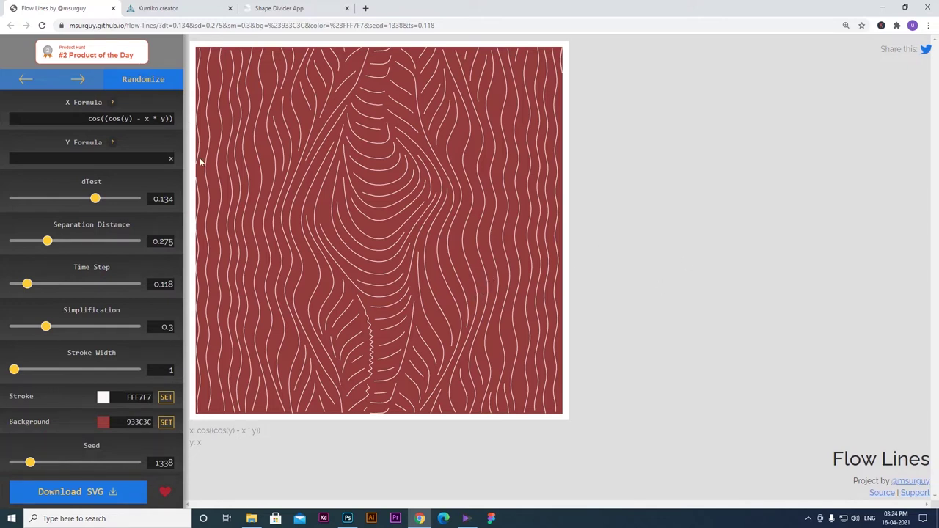
left_click(175, 10)
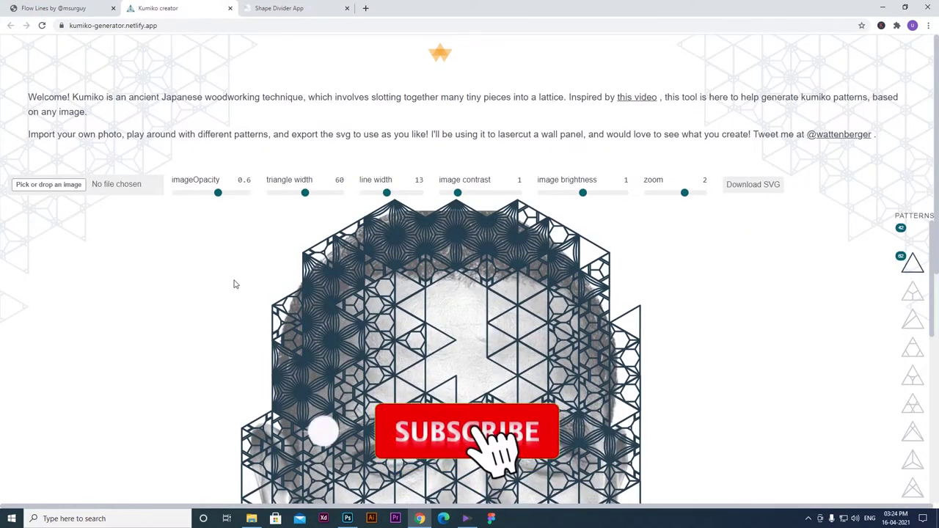
scroll(233, 283, "down", 2)
scroll(233, 283, "down", 4)
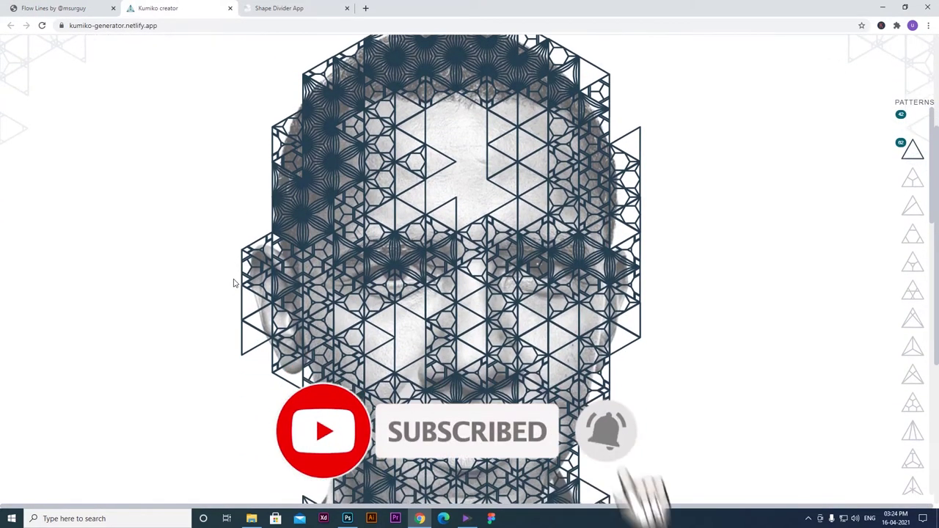
scroll(226, 279, "up", 5)
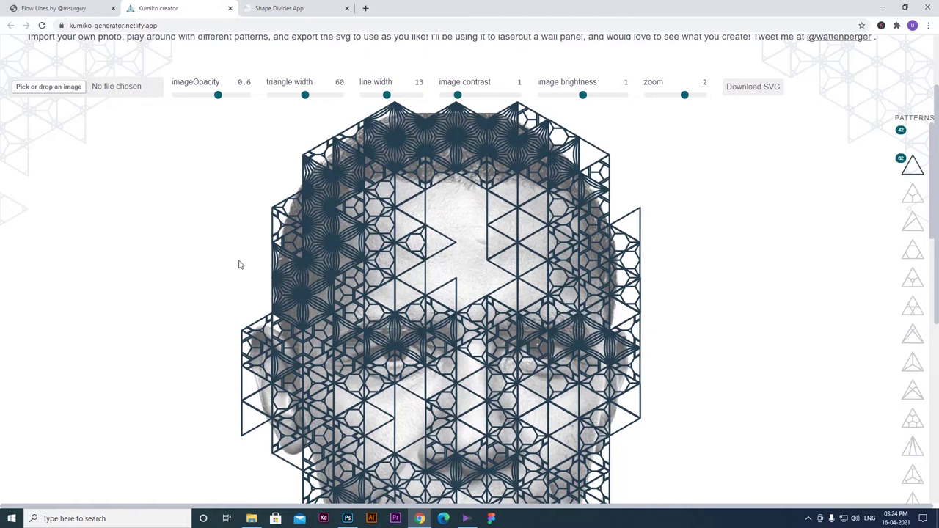
scroll(238, 264, "down", 1)
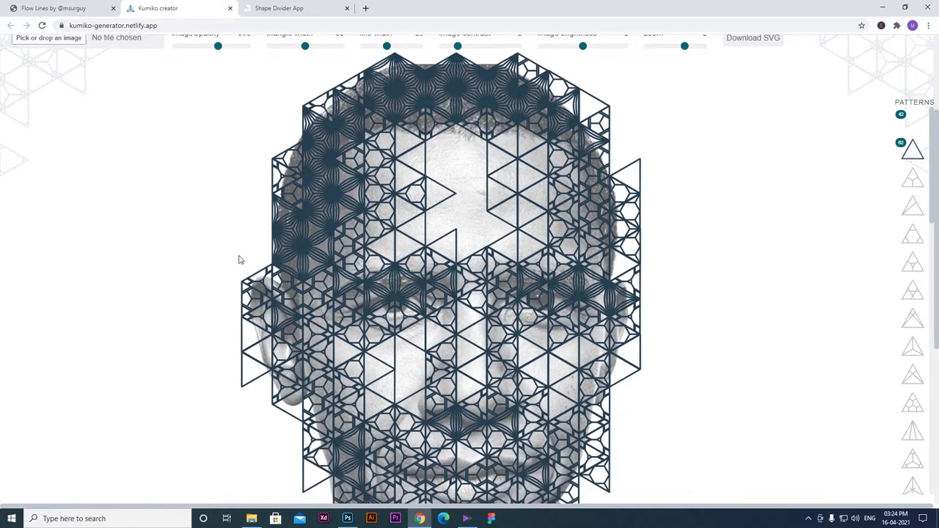
scroll(239, 257, "up", 2)
scroll(241, 256, "down", 1)
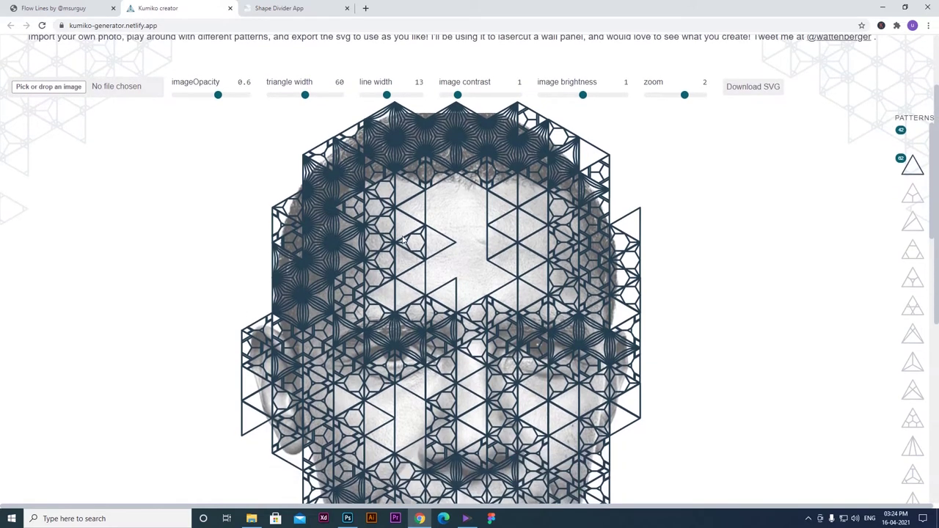
scroll(403, 239, "down", 1)
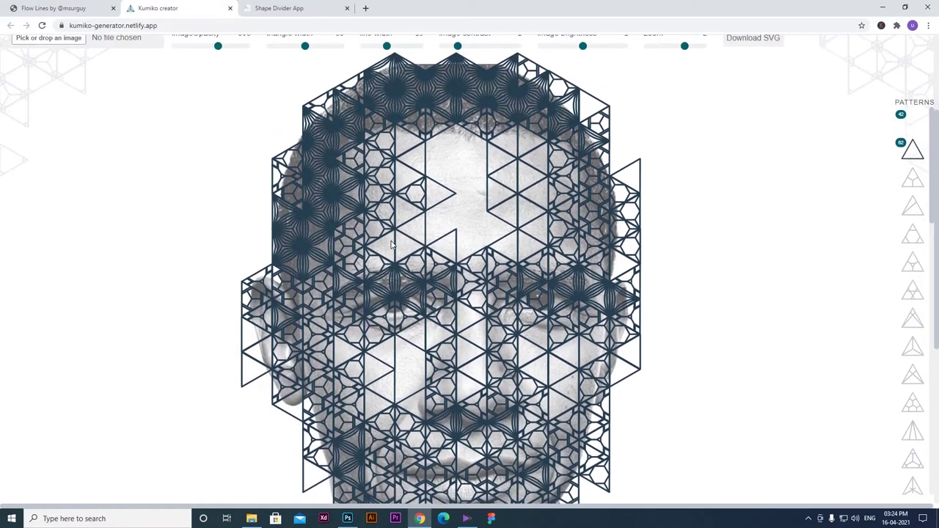
scroll(391, 246, "up", 1)
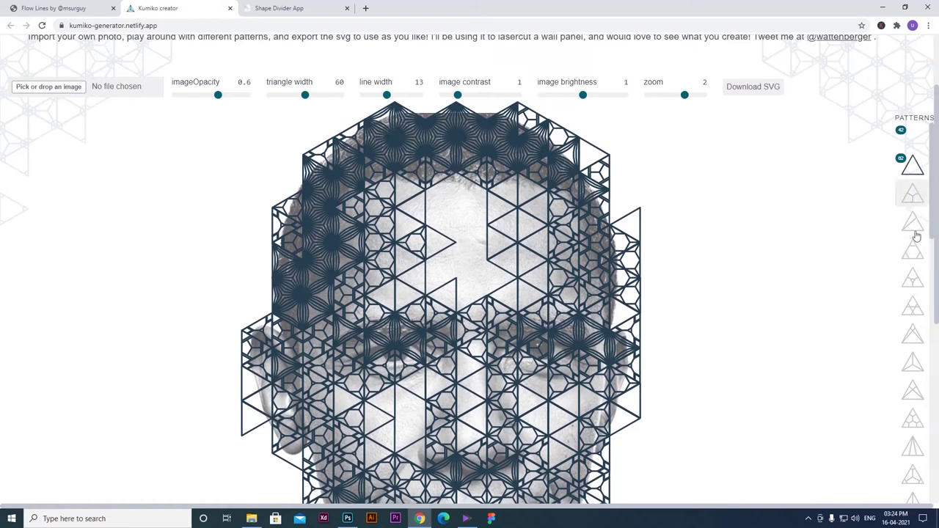
Enable the second, third and fourth triangle patterns in the PATTERNS sidebar
left_click(912, 193)
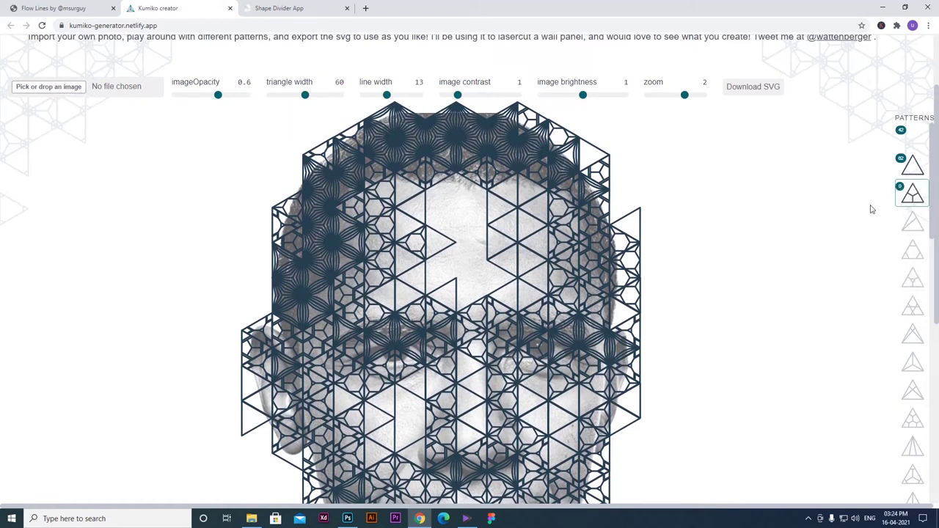
left_click(914, 222)
left_click(912, 251)
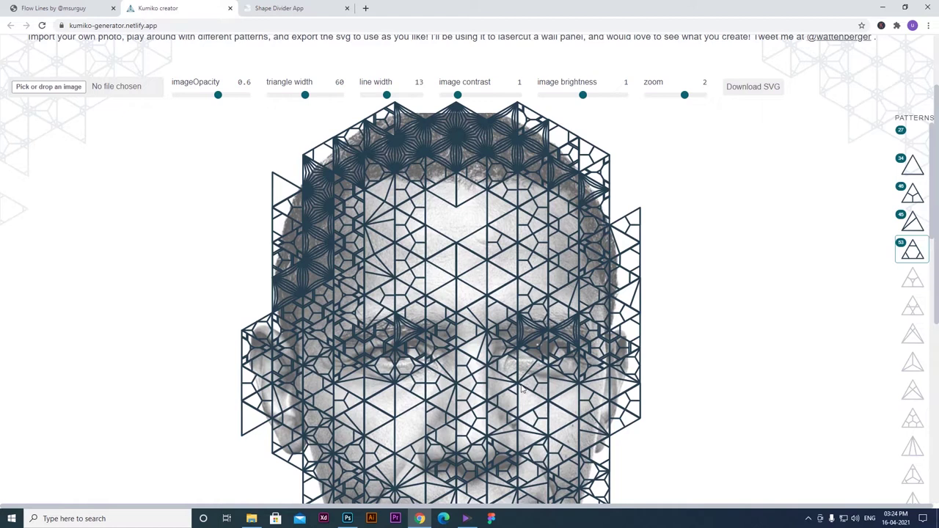
scroll(420, 302, "down", 2)
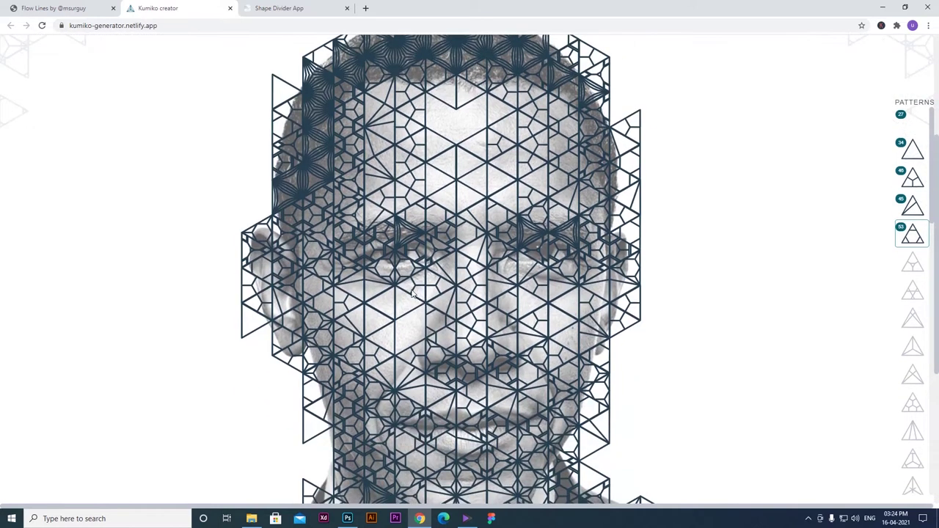
scroll(456, 179, "up", 1)
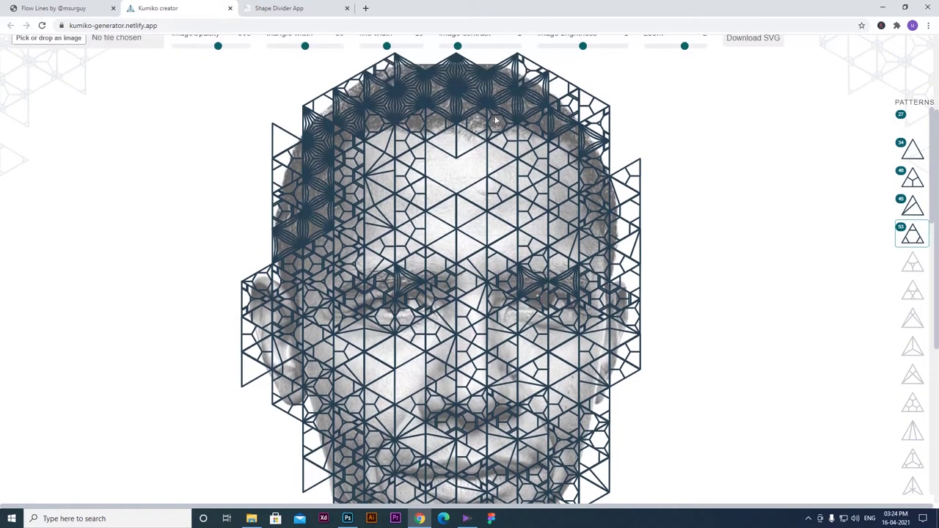
scroll(295, 103, "up", 1)
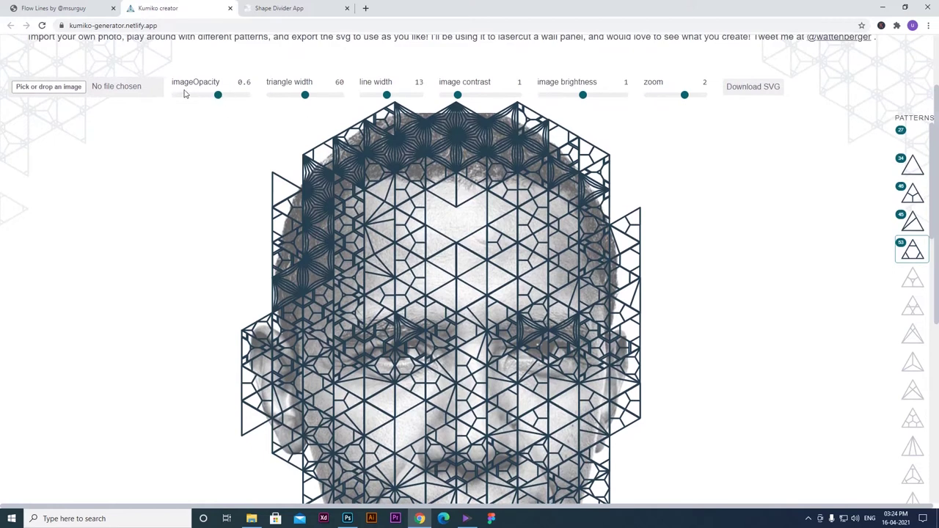
Drag imageOpacity down to 0 and scroll through the bare lattice portrait
left_click_drag(218, 98, 146, 101)
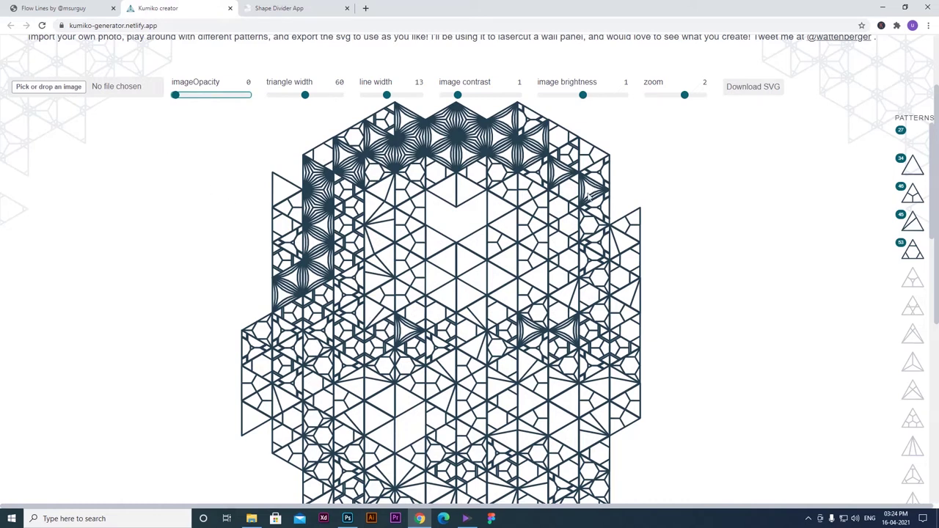
scroll(533, 329, "down", 1)
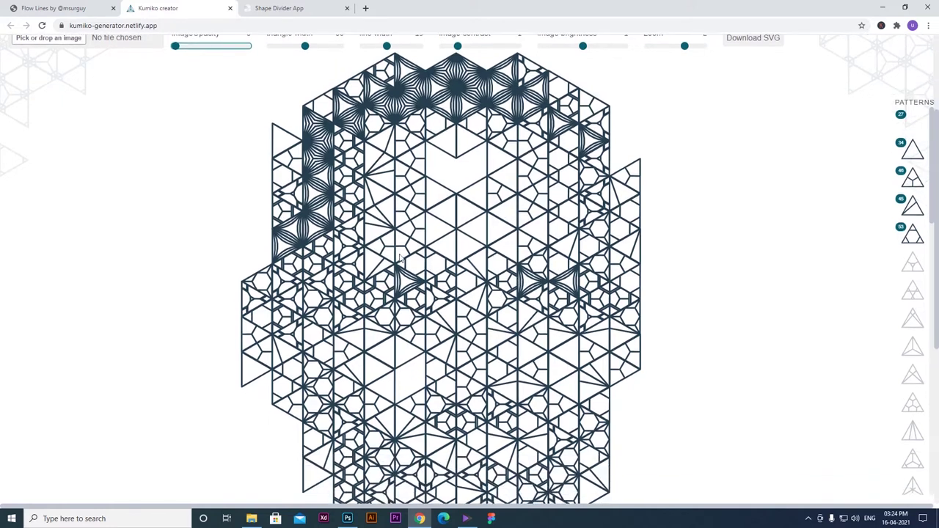
scroll(498, 268, "down", 1)
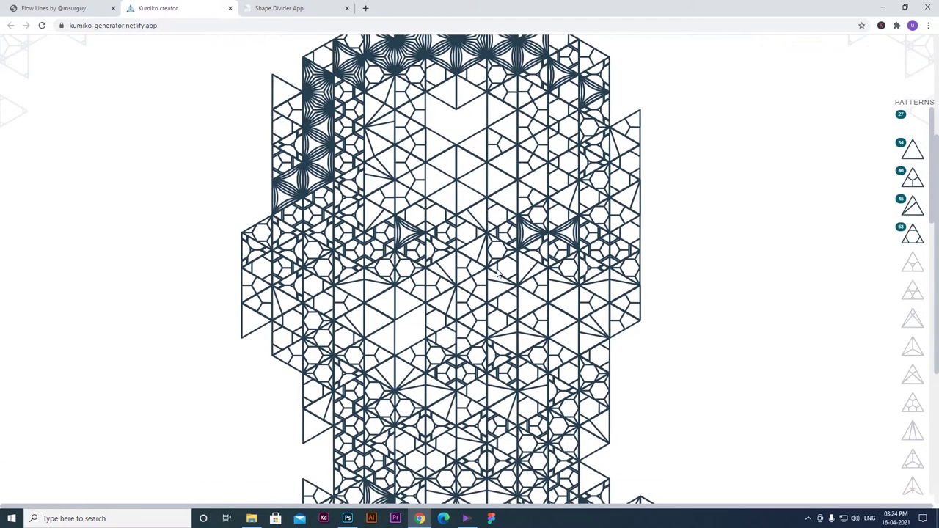
scroll(506, 286, "up", 1)
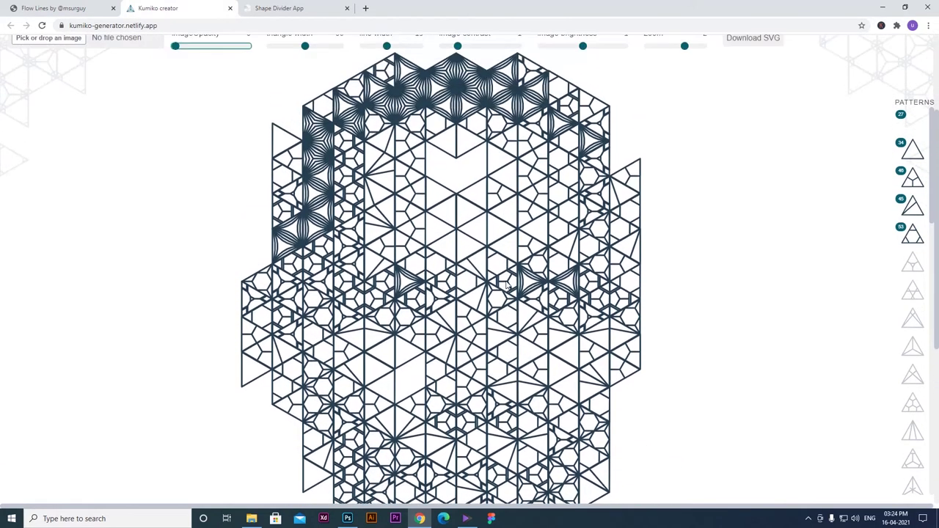
scroll(504, 286, "up", 1)
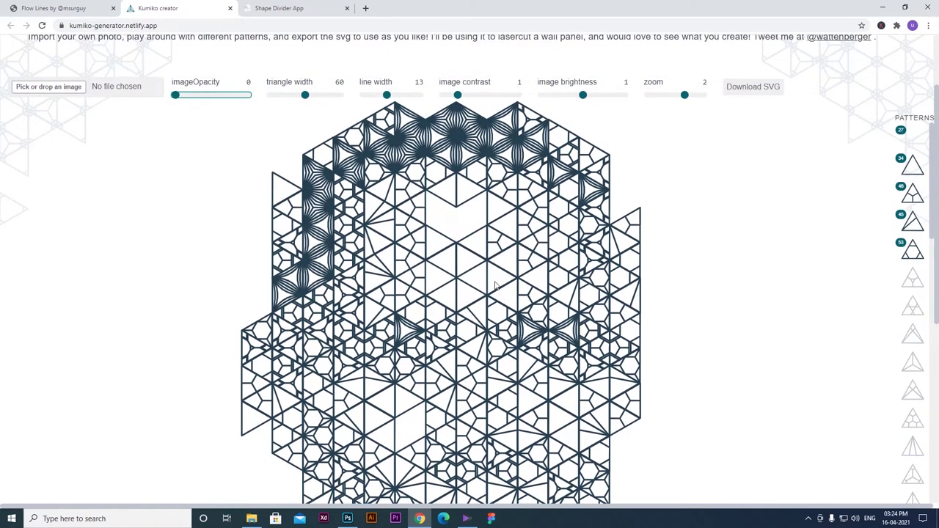
scroll(495, 286, "down", 4)
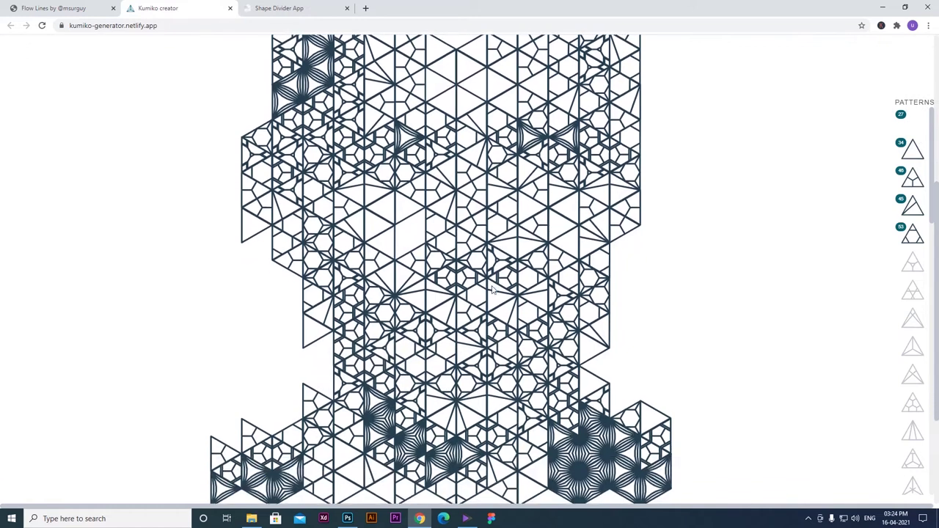
scroll(481, 291, "up", 3)
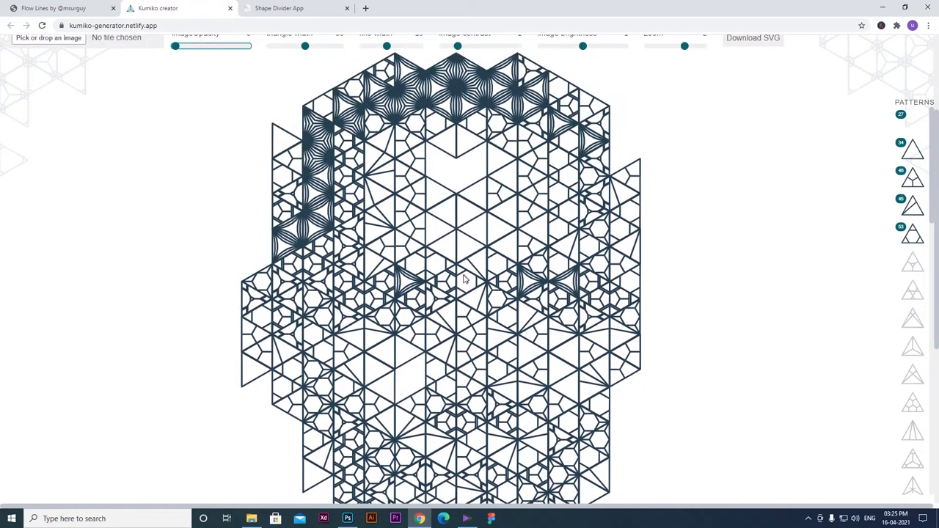
scroll(463, 282, "up", 1)
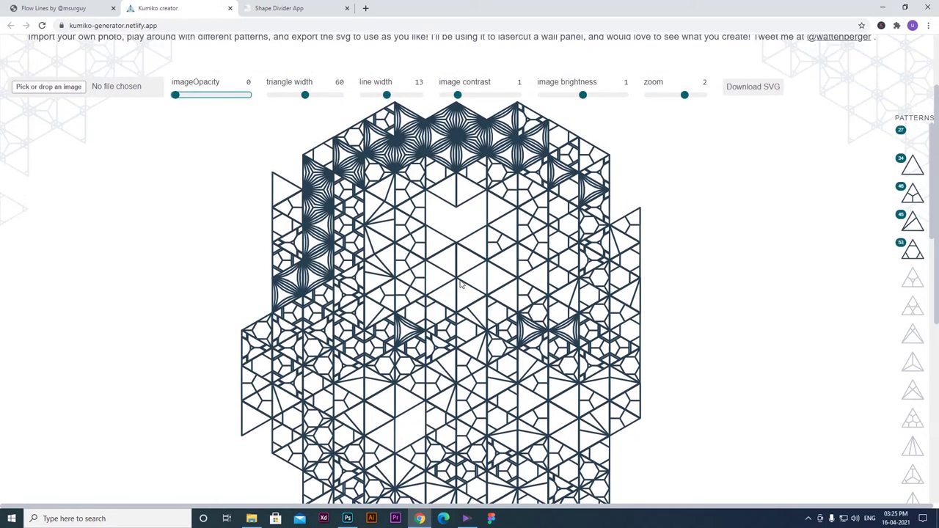
Set imageOpacity 0.55, add the fifth pattern, contrast 1.02 and line width 10
left_click_drag(183, 101, 142, 101)
left_click_drag(176, 96, 216, 102)
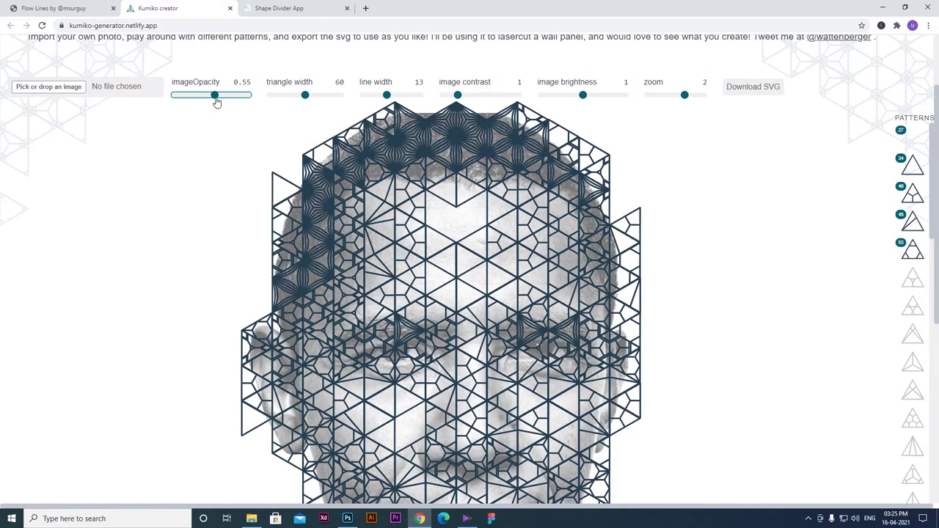
left_click(911, 277)
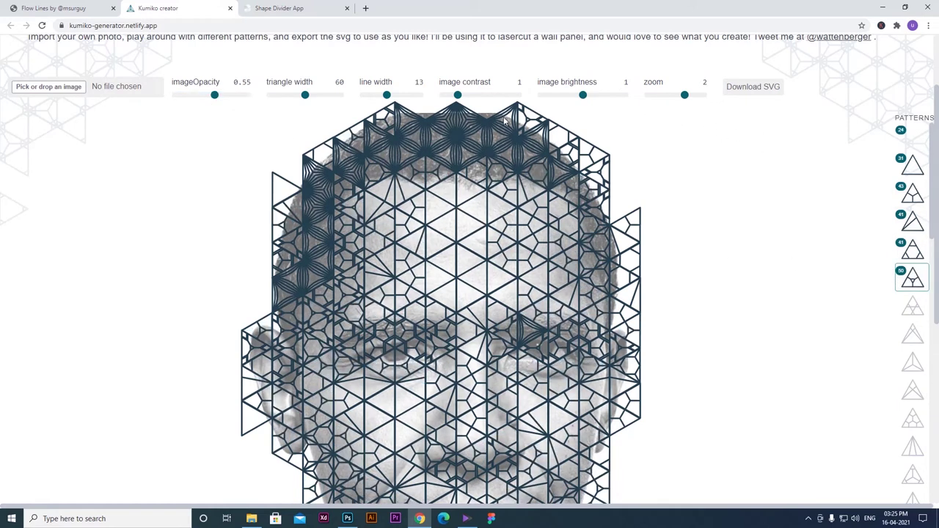
mouse_move(457, 96)
left_mouse_down()
mouse_move(466, 95)
mouse_move(459, 95)
left_mouse_up()
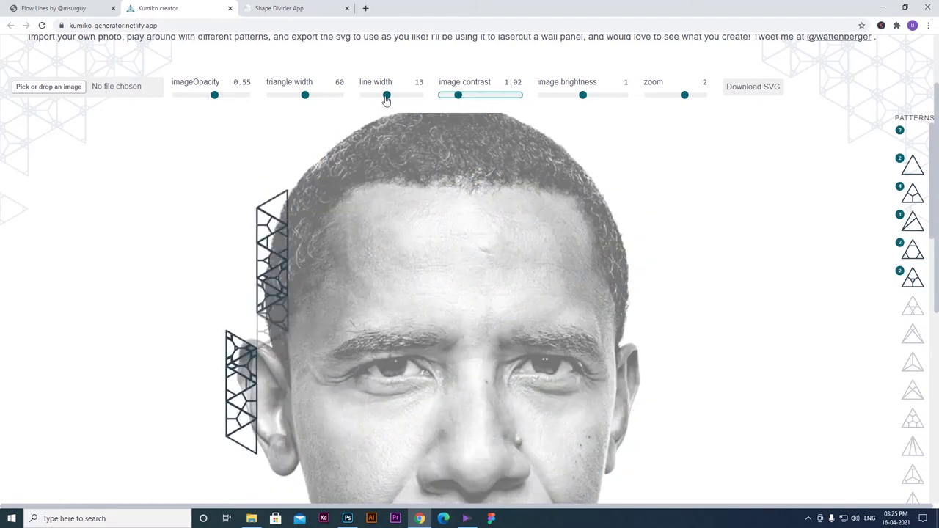
left_click_drag(386, 95, 380, 95)
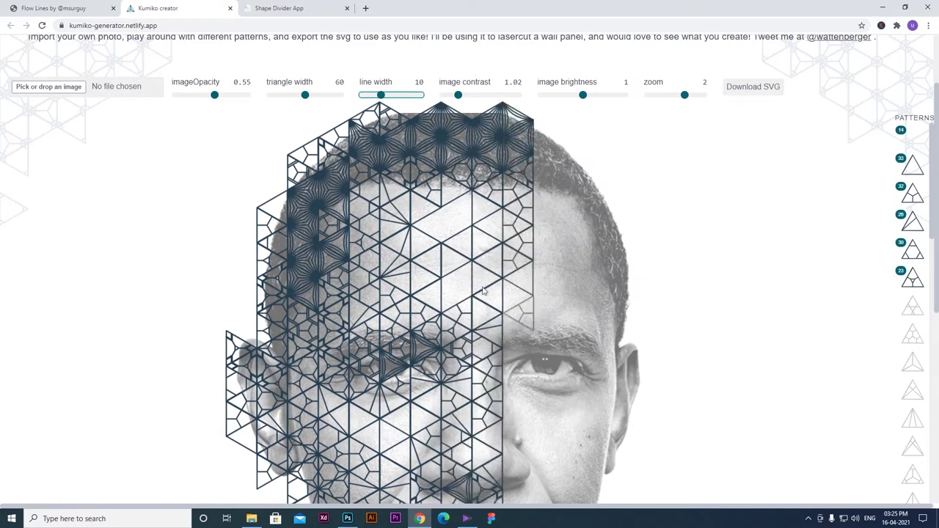
Drop imageOpacity back to 0, leaving only the bare lattice
scroll(515, 288, "down", 1)
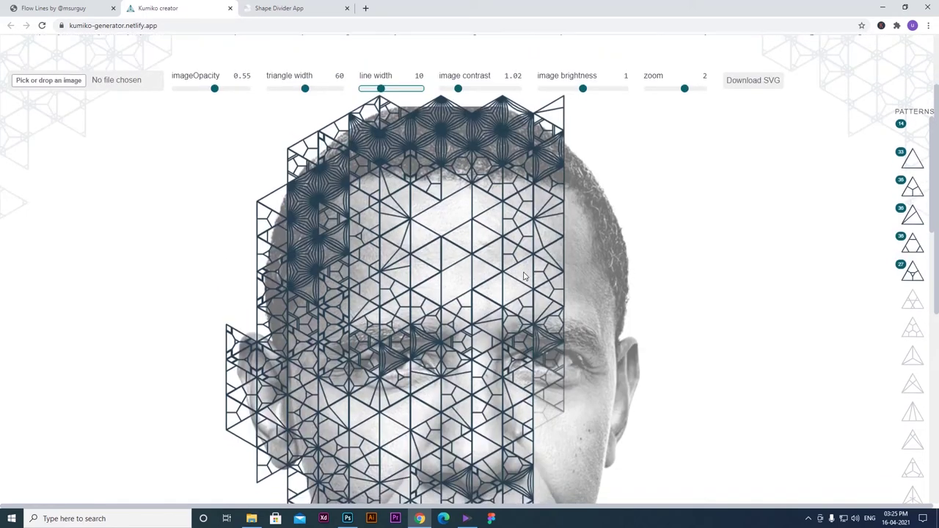
scroll(409, 211, "up", 1)
left_click_drag(214, 94, 166, 101)
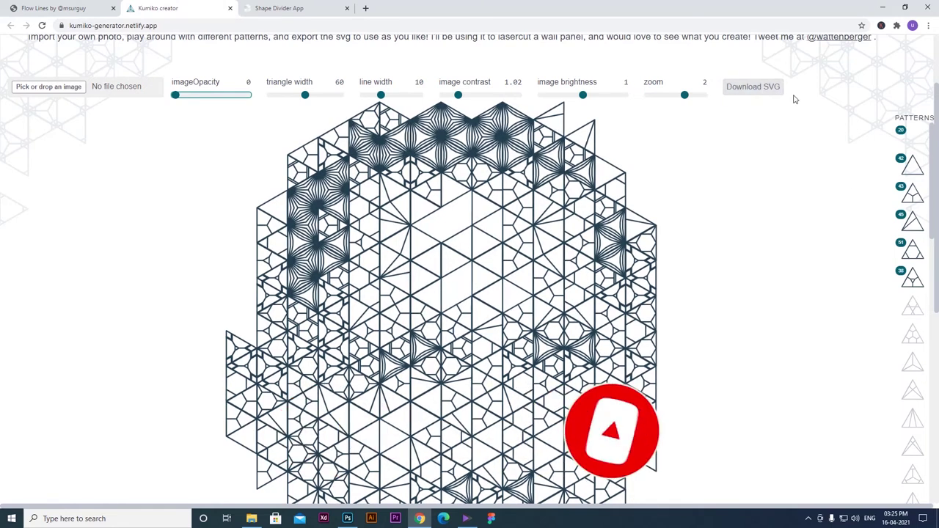
Inspect the lattice at 110% zoom, reset to 100%, then open the Shape Divider App tab
key("ctrl+plus")
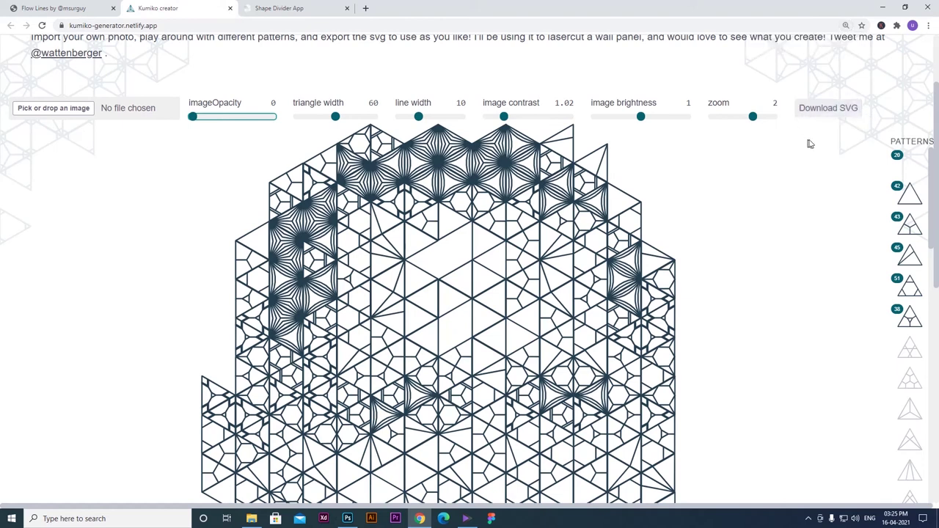
scroll(533, 248, "down", 1)
scroll(533, 248, "down", 1)
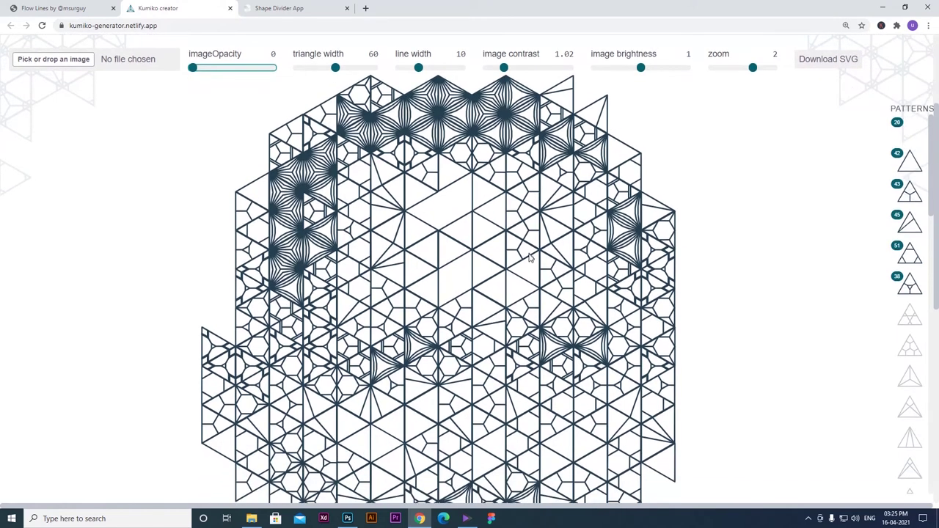
scroll(534, 260, "down", 1)
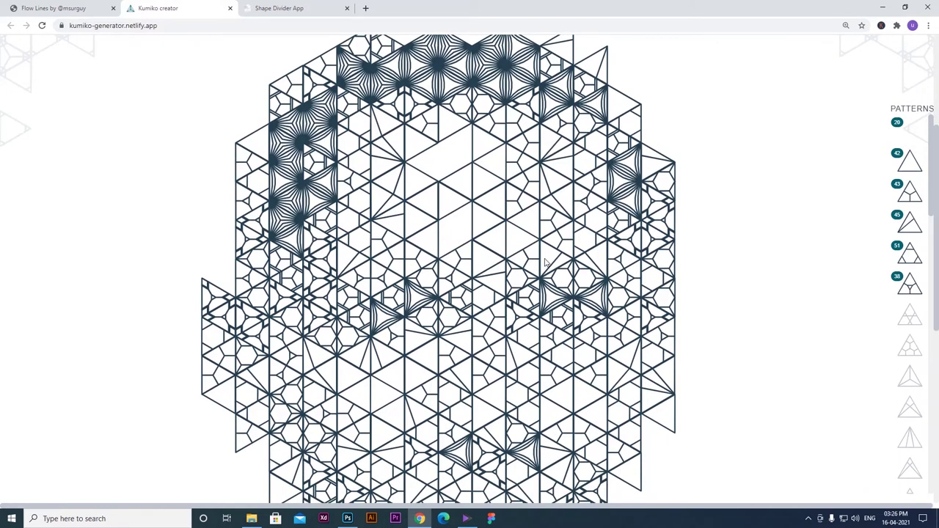
key("ctrl+minus")
scroll(545, 261, "up", 3)
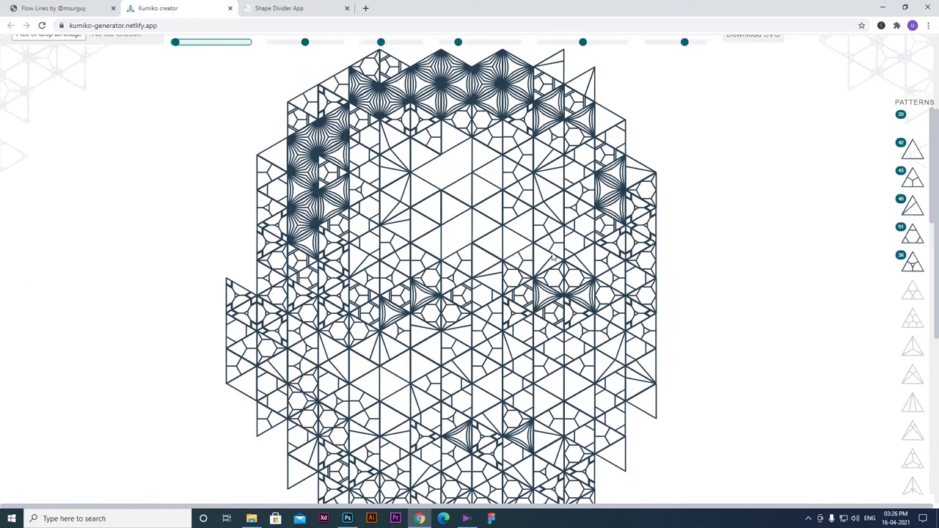
scroll(545, 262, "up", 1)
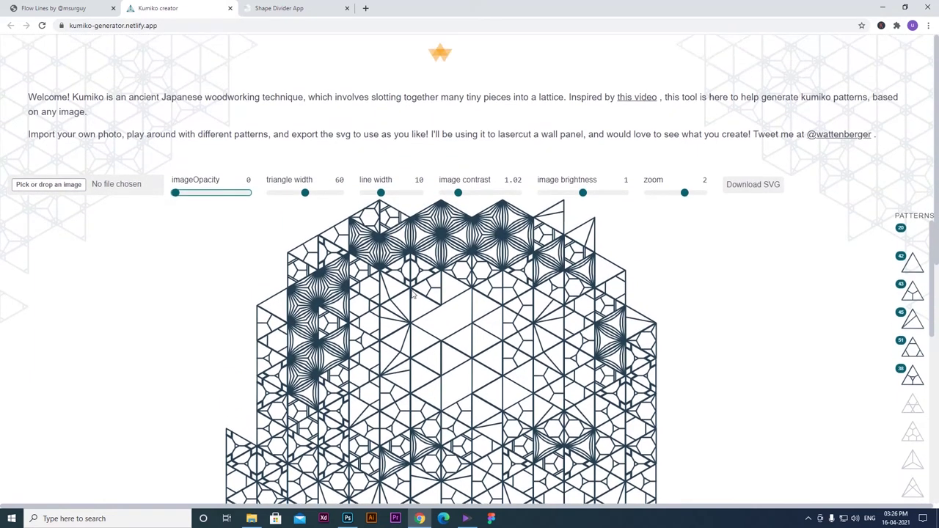
left_click(283, 9)
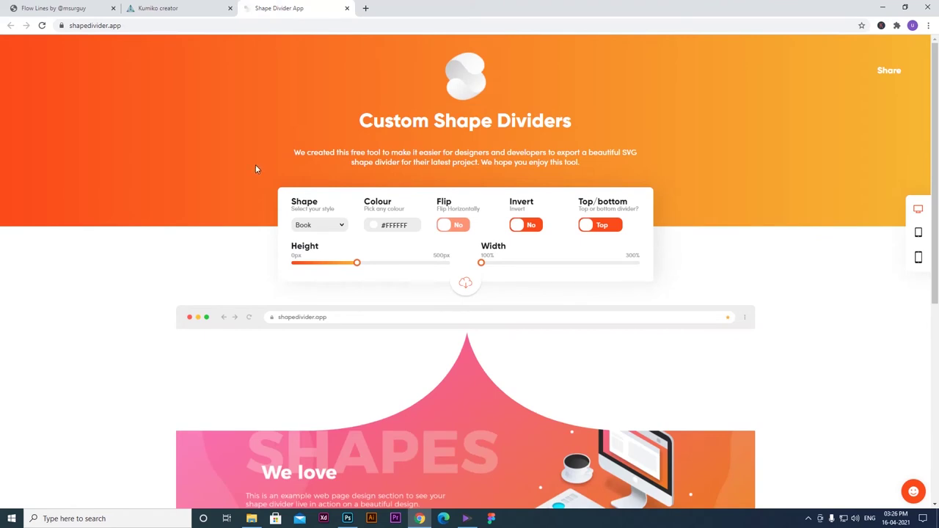
Preview the Waves, Waves Opacity, Curve and Triangle Asymmetrical divider shapes, then choose Waves
scroll(256, 171, "down", 1)
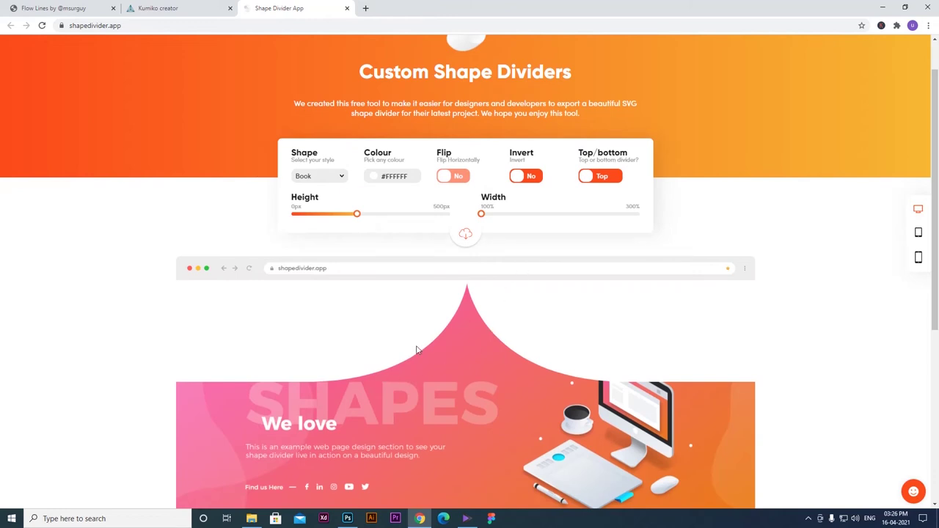
left_click(341, 175)
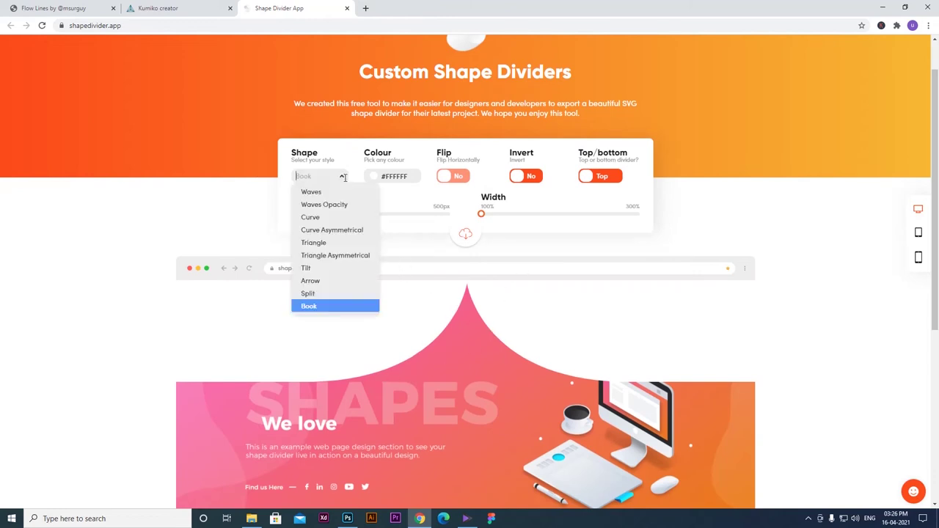
left_click(309, 192)
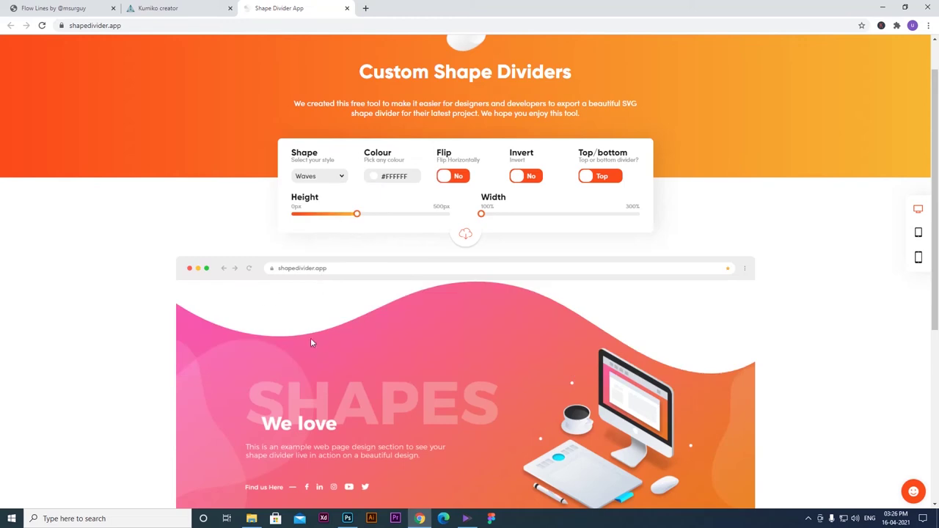
left_click(316, 175)
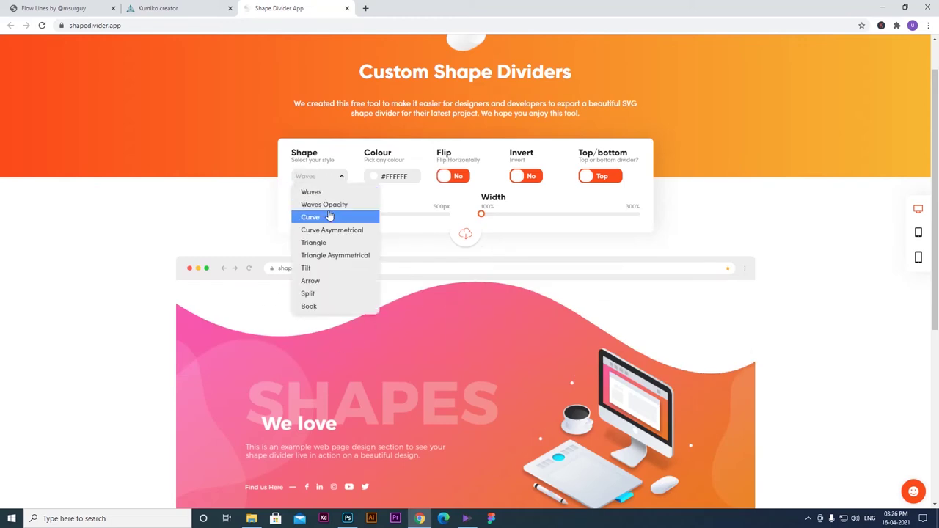
left_click(324, 204)
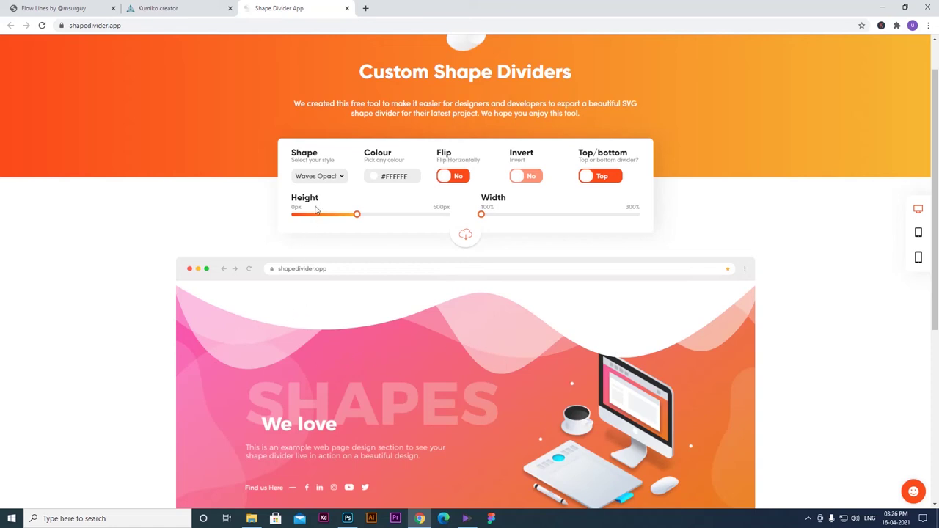
left_click(317, 176)
left_click(325, 217)
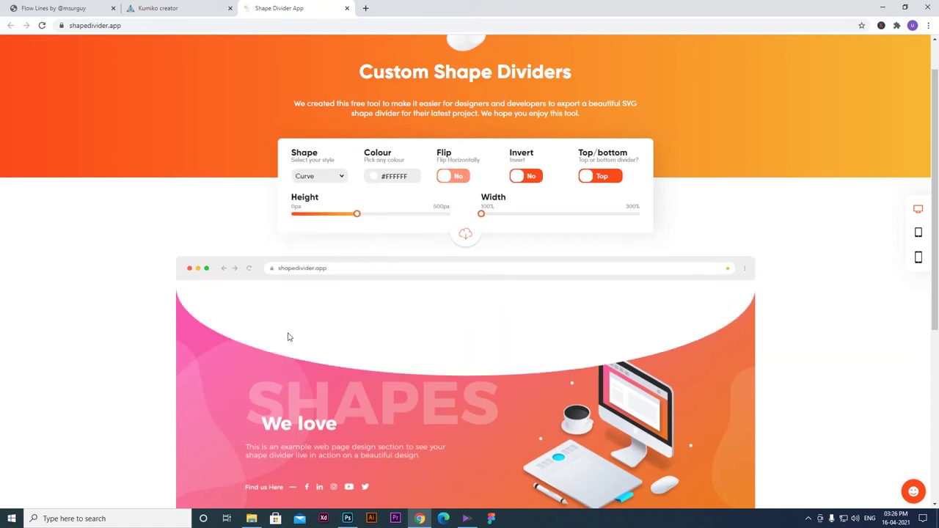
left_click(325, 176)
left_click(331, 255)
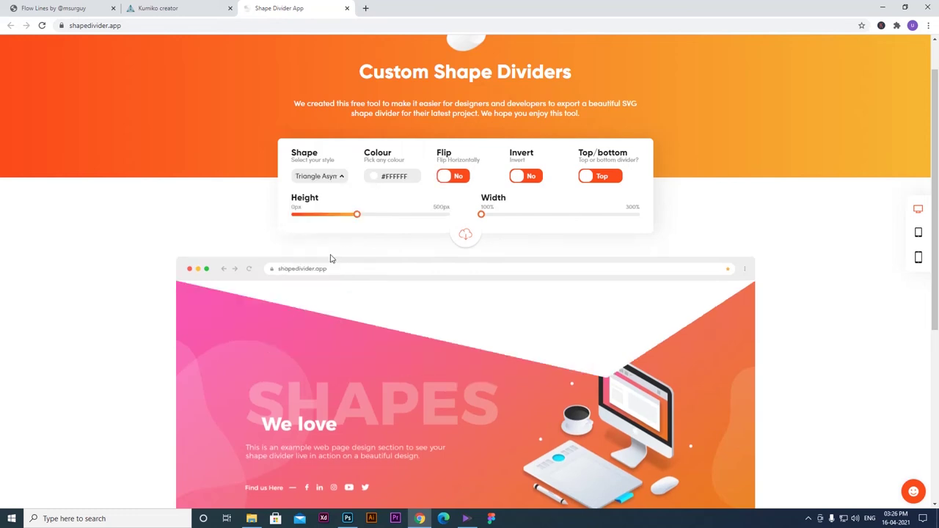
left_click(317, 176)
left_click(323, 192)
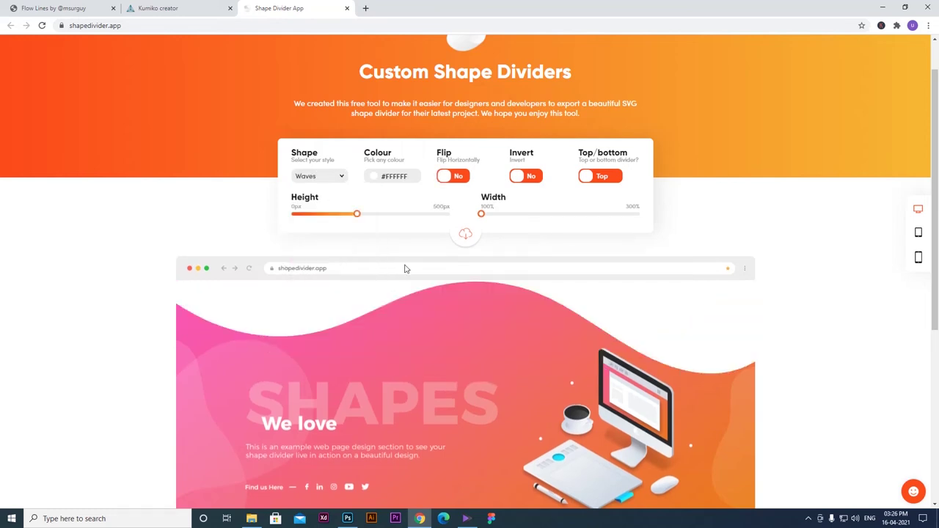
scroll(557, 346, "down", 2)
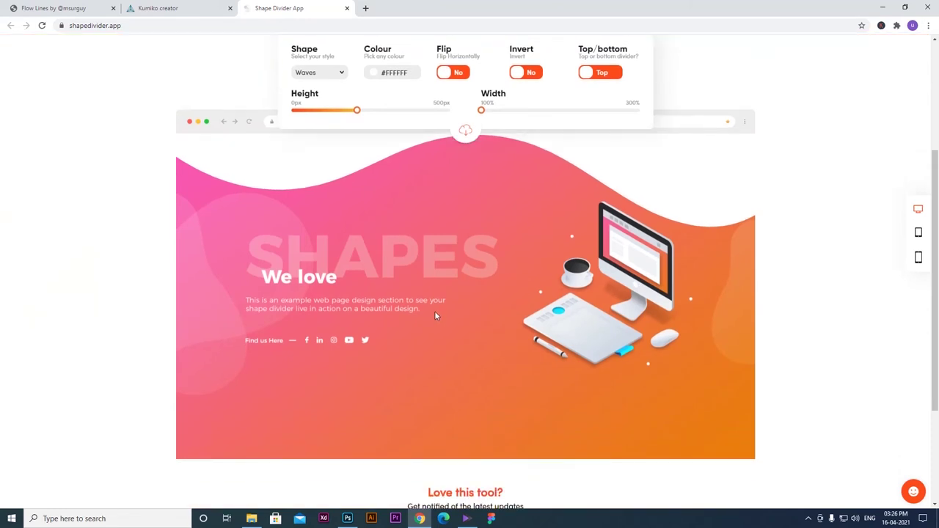
Flatten and widen the wave divider slightly, and set Flip to Yes
mouse_move(357, 110)
left_mouse_down()
mouse_move(342, 111)
mouse_move(386, 116)
mouse_move(316, 110)
mouse_move(371, 113)
mouse_move(358, 111)
left_mouse_up()
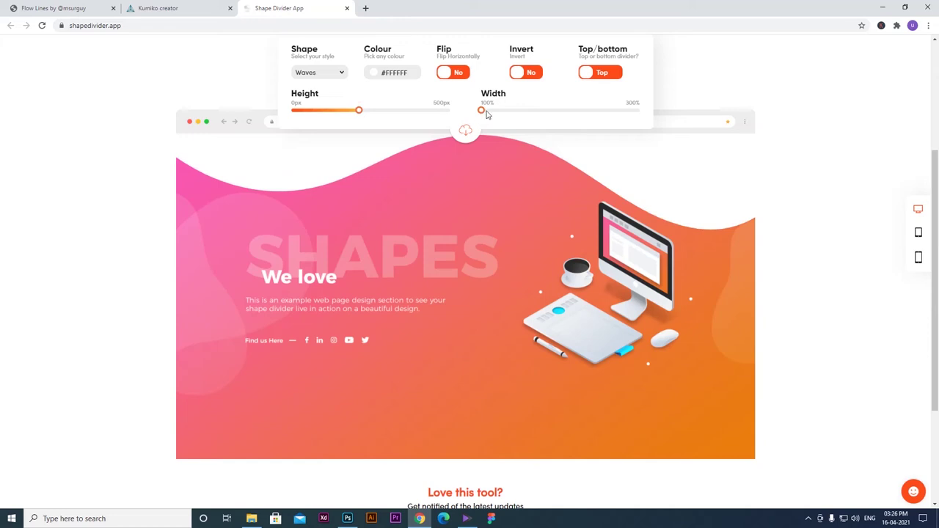
mouse_move(496, 112)
left_mouse_down()
mouse_move(509, 113)
mouse_move(484, 111)
mouse_move(505, 117)
left_mouse_up()
left_click(449, 72)
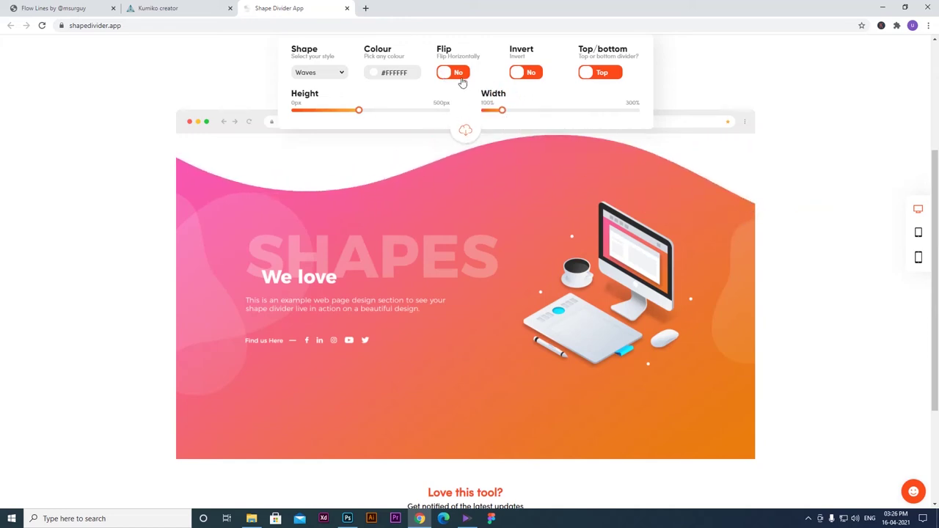
Test the Colour, Invert and bottom placement options, revert them, then raise the wave height
left_click(388, 72)
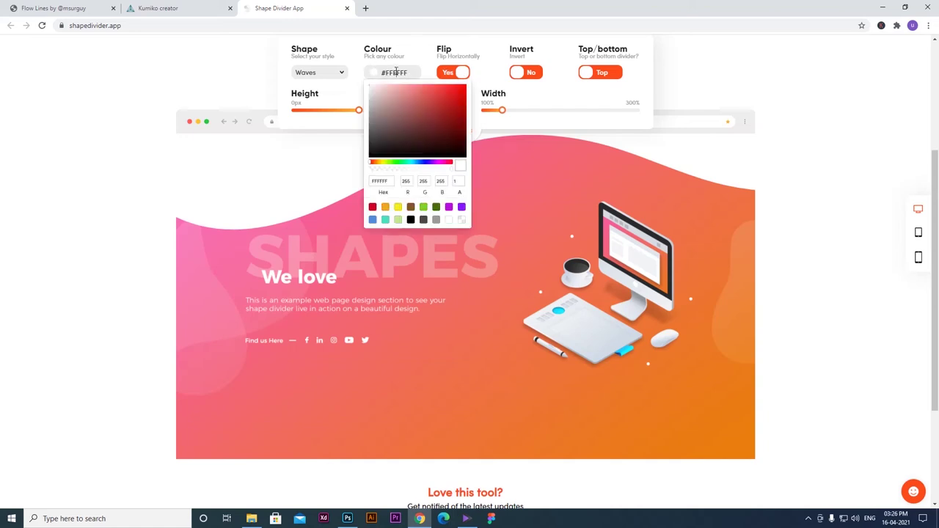
left_click(562, 76)
left_click(530, 73)
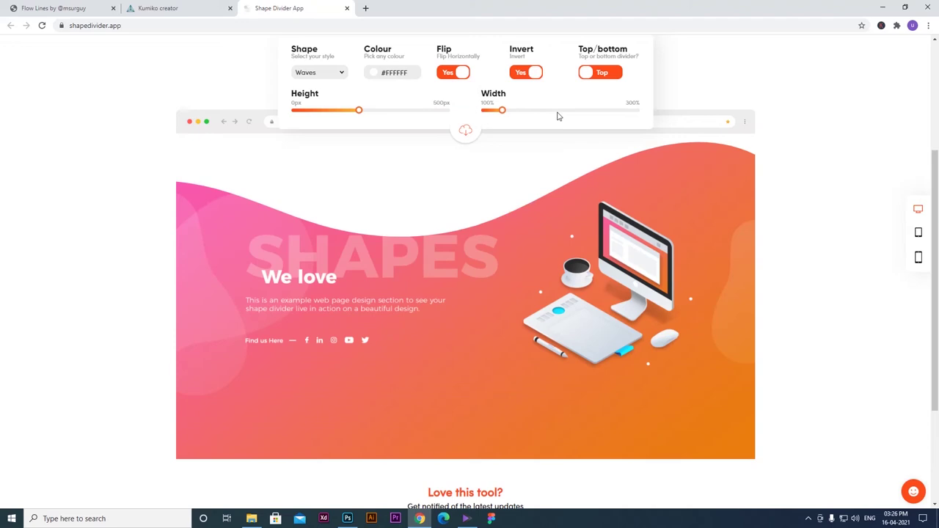
left_click(533, 72)
left_click(599, 72)
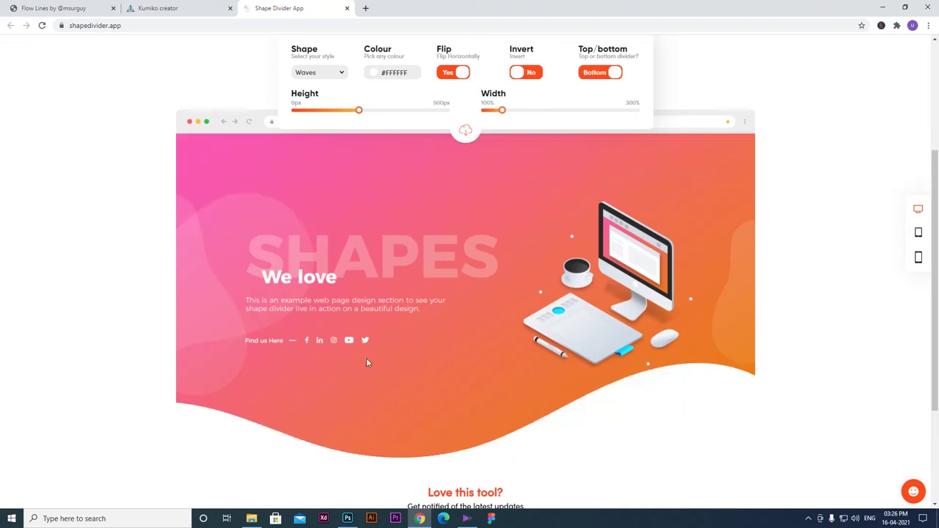
left_click(605, 77)
scroll(411, 176, "up", 1)
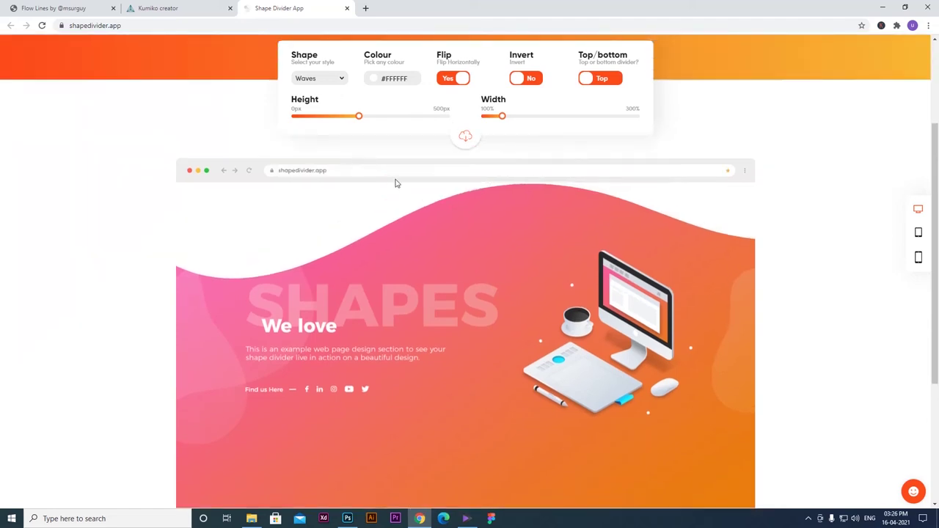
left_click_drag(359, 116, 370, 138)
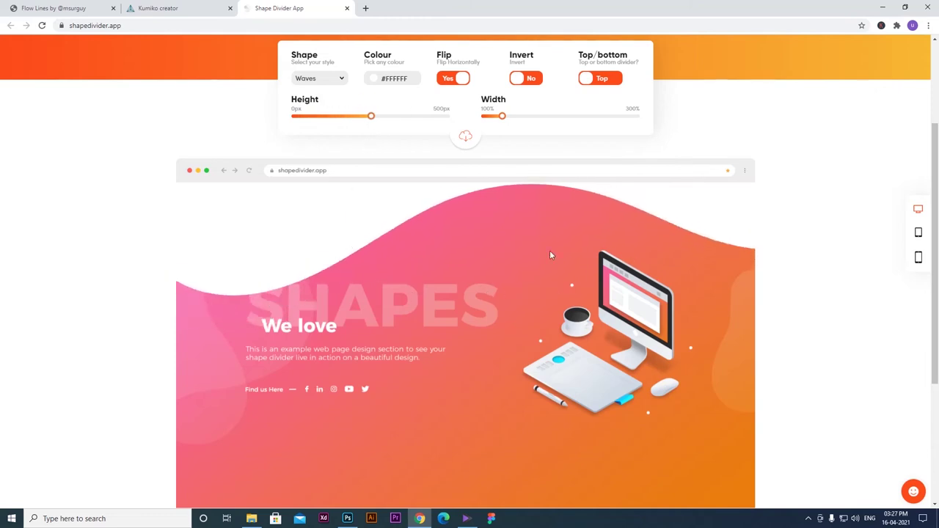
Show the Get Code dialog and select the divider's generated HTML and CSS snippets
left_click(465, 139)
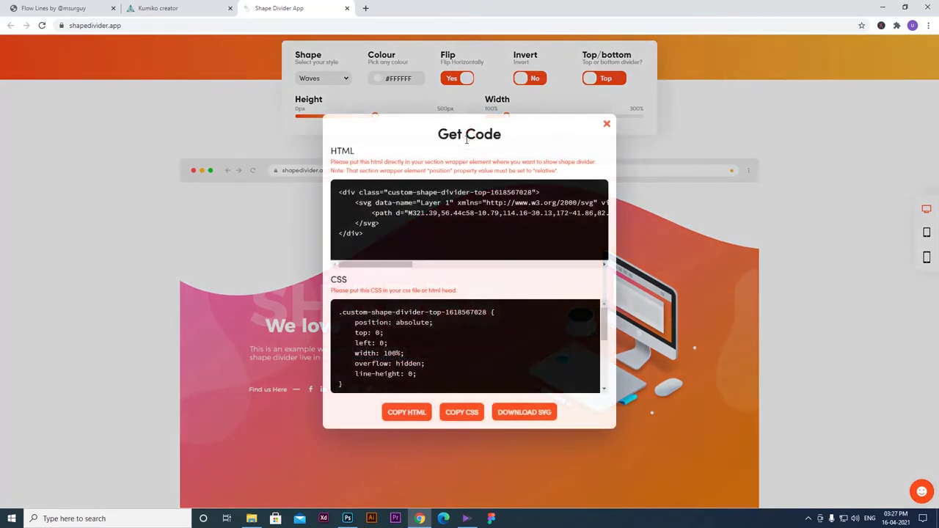
left_click_drag(364, 242, 339, 195)
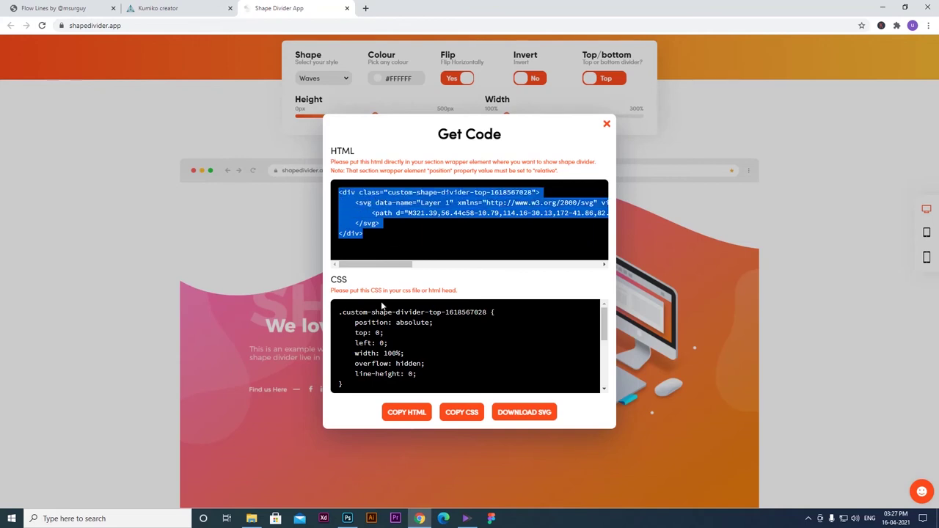
left_click_drag(359, 389, 337, 315)
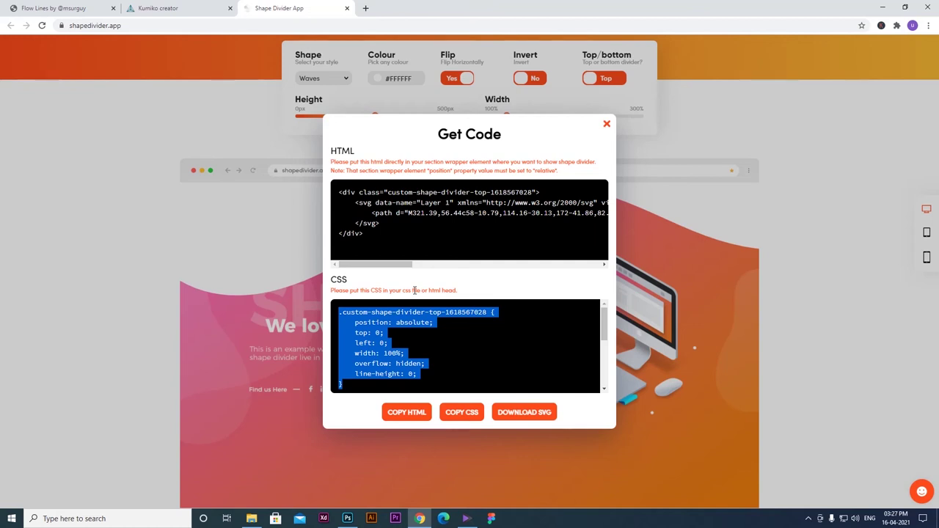
left_click_drag(367, 236, 332, 198)
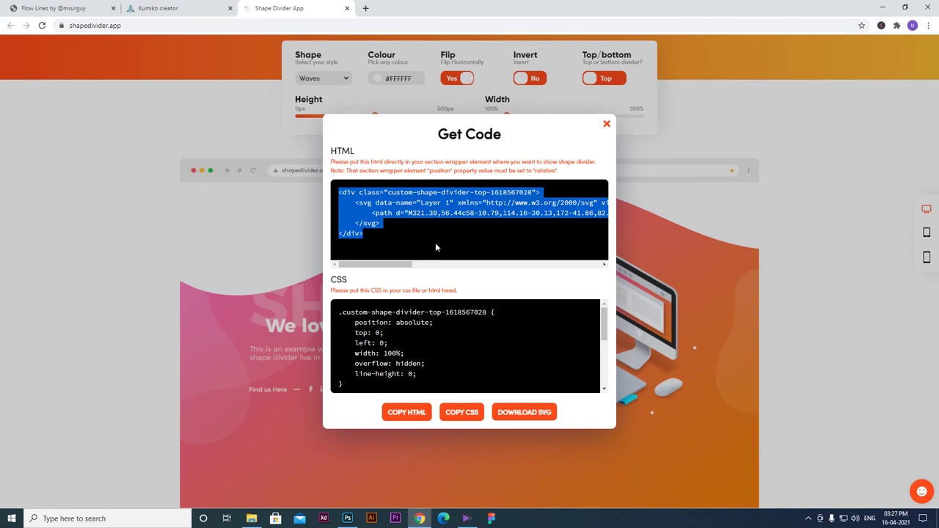
left_click(435, 247)
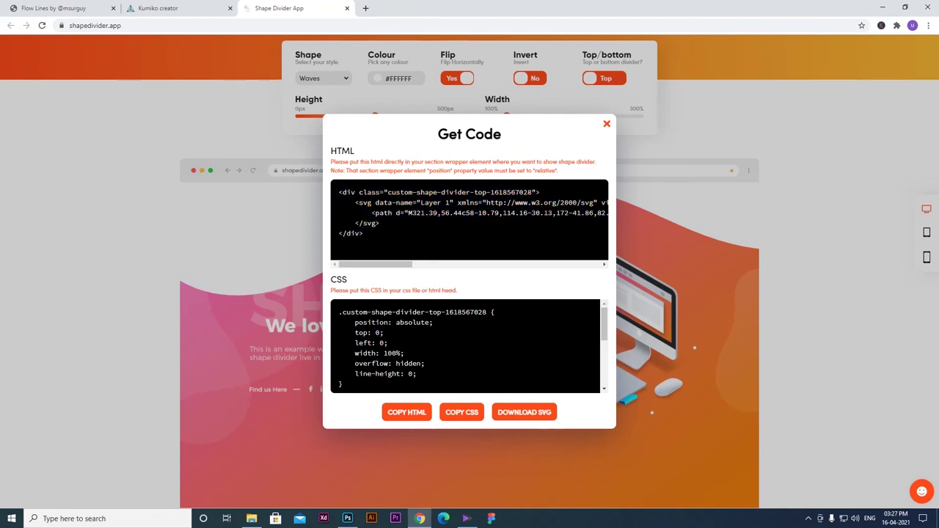
scroll(456, 327, "down", 1)
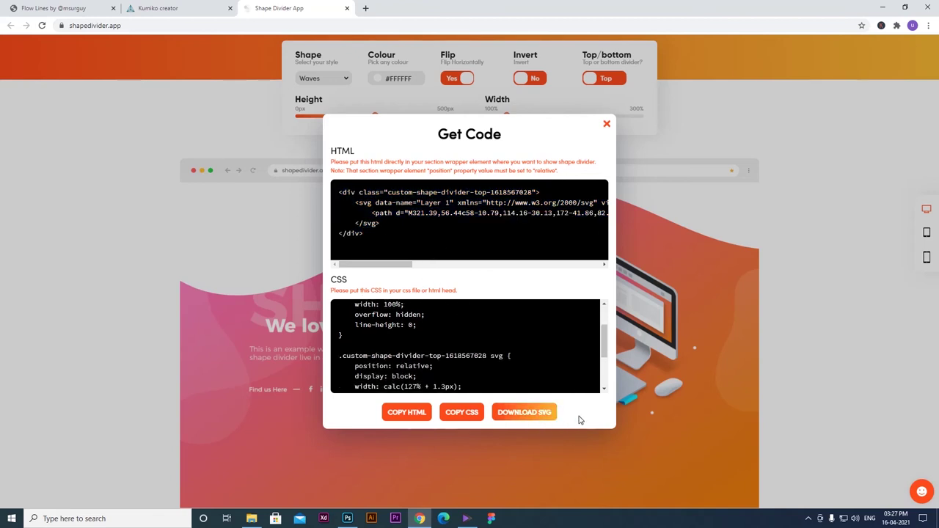